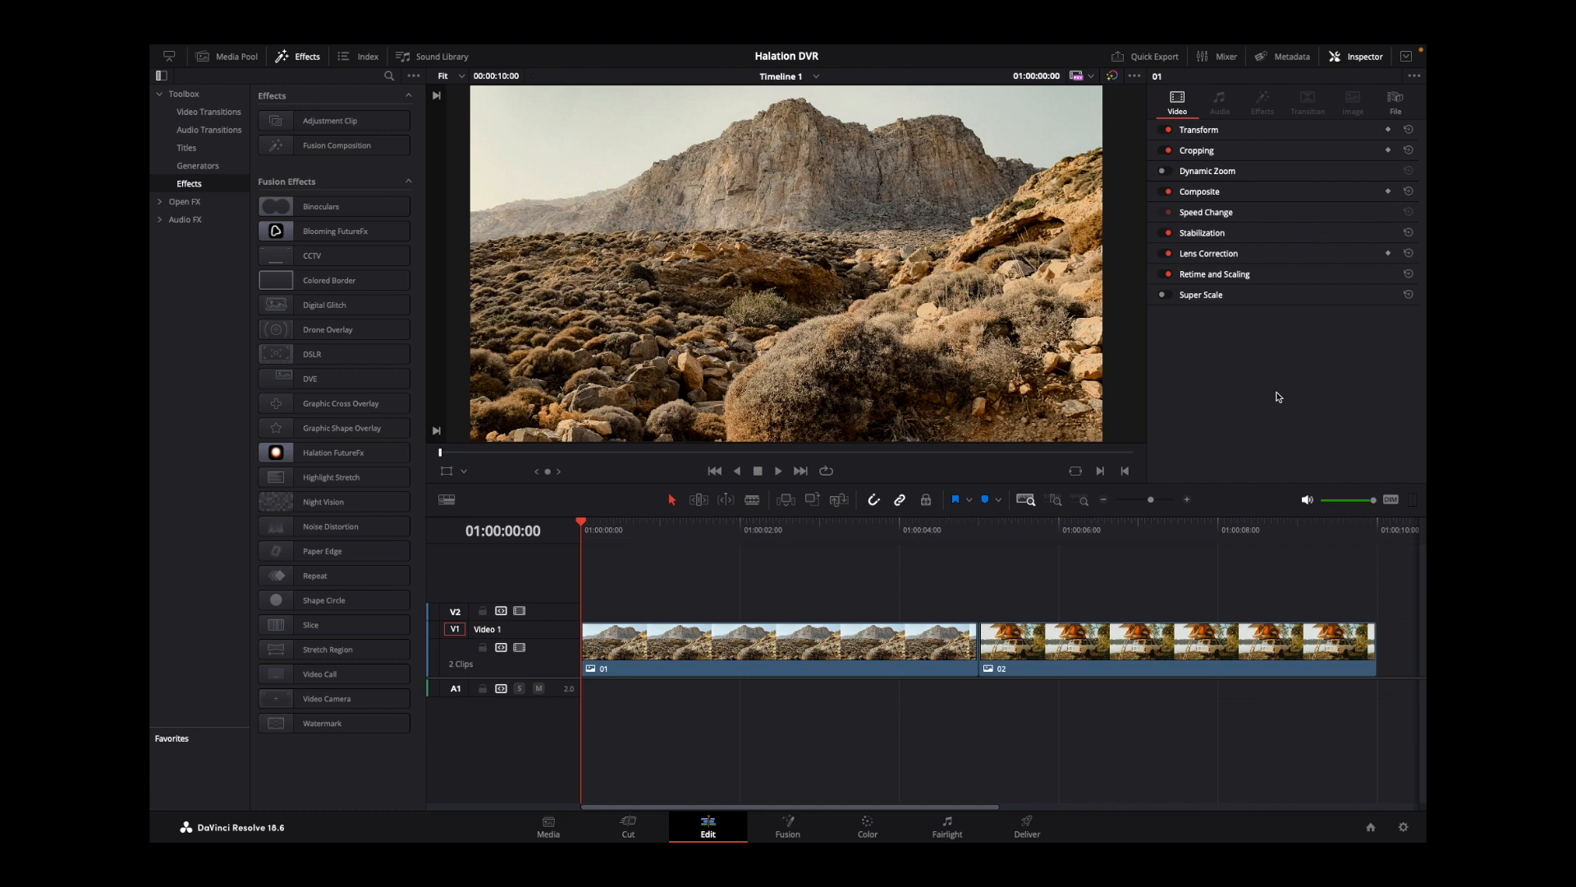
# Place an adjustment clip on track V2 above each of the two timeline clips, 01 and 02.
pyautogui.click(1117, 526)
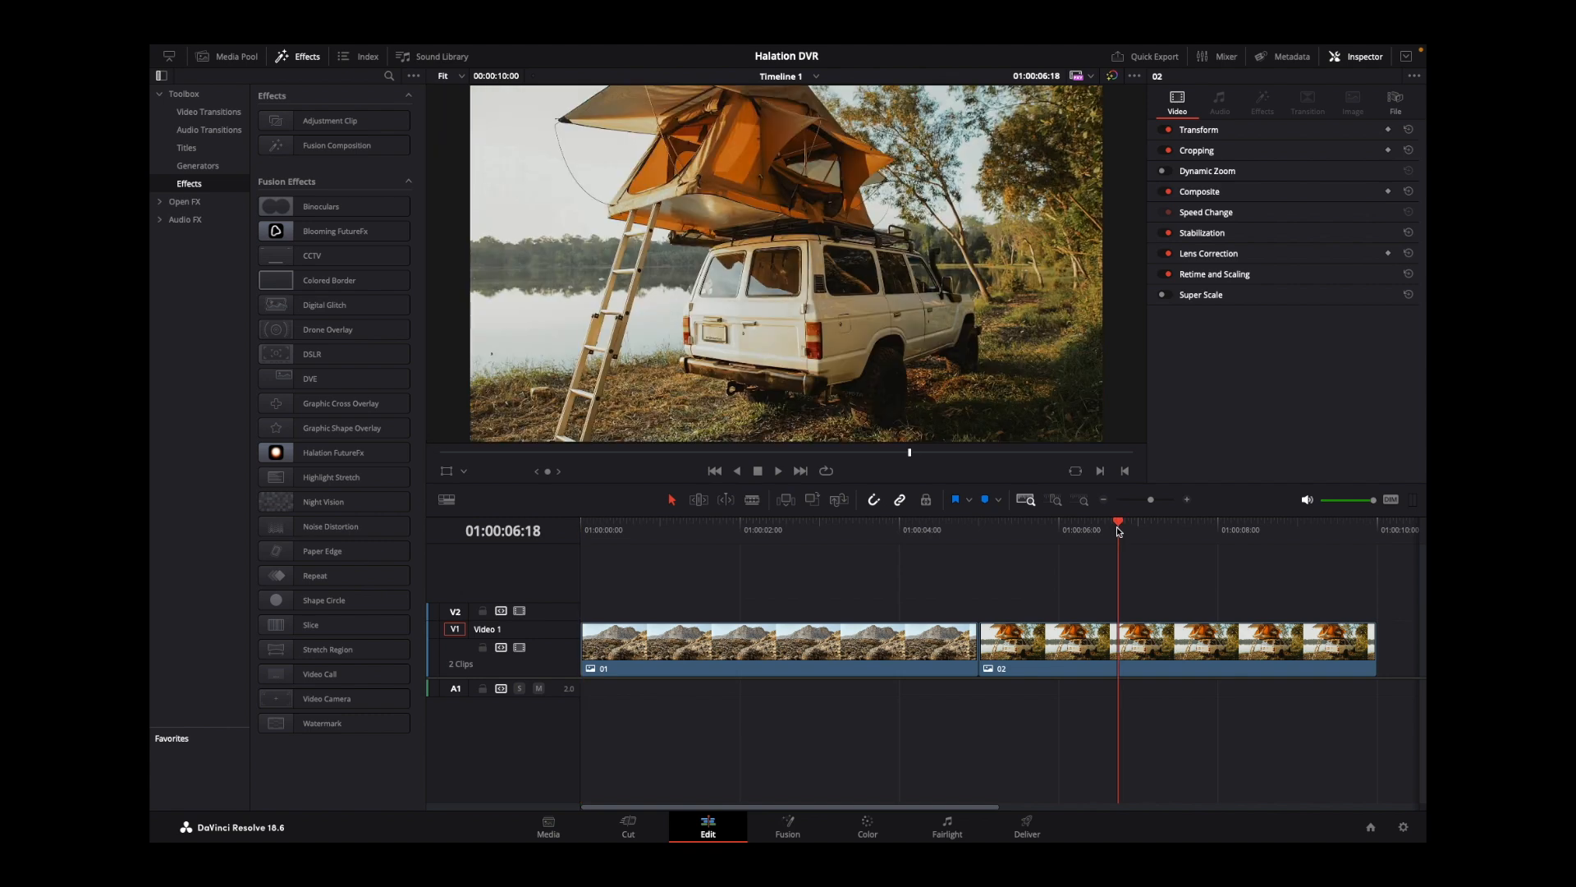
pyautogui.moveTo(648, 530); pyautogui.dragTo(552, 527)
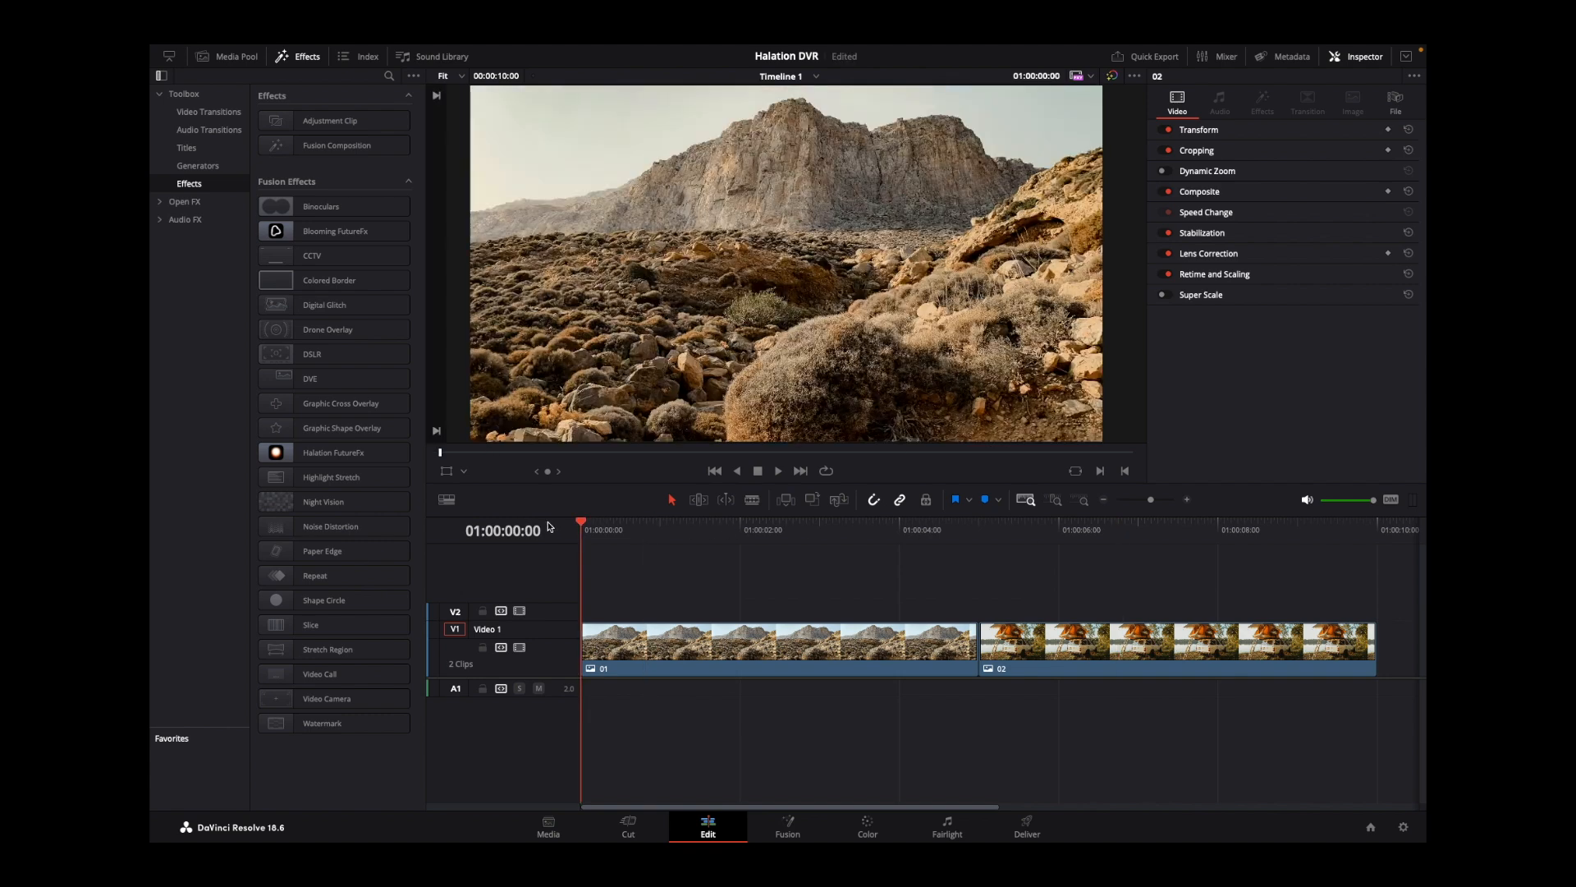
pyautogui.moveTo(376, 129); pyautogui.dragTo(592, 615)
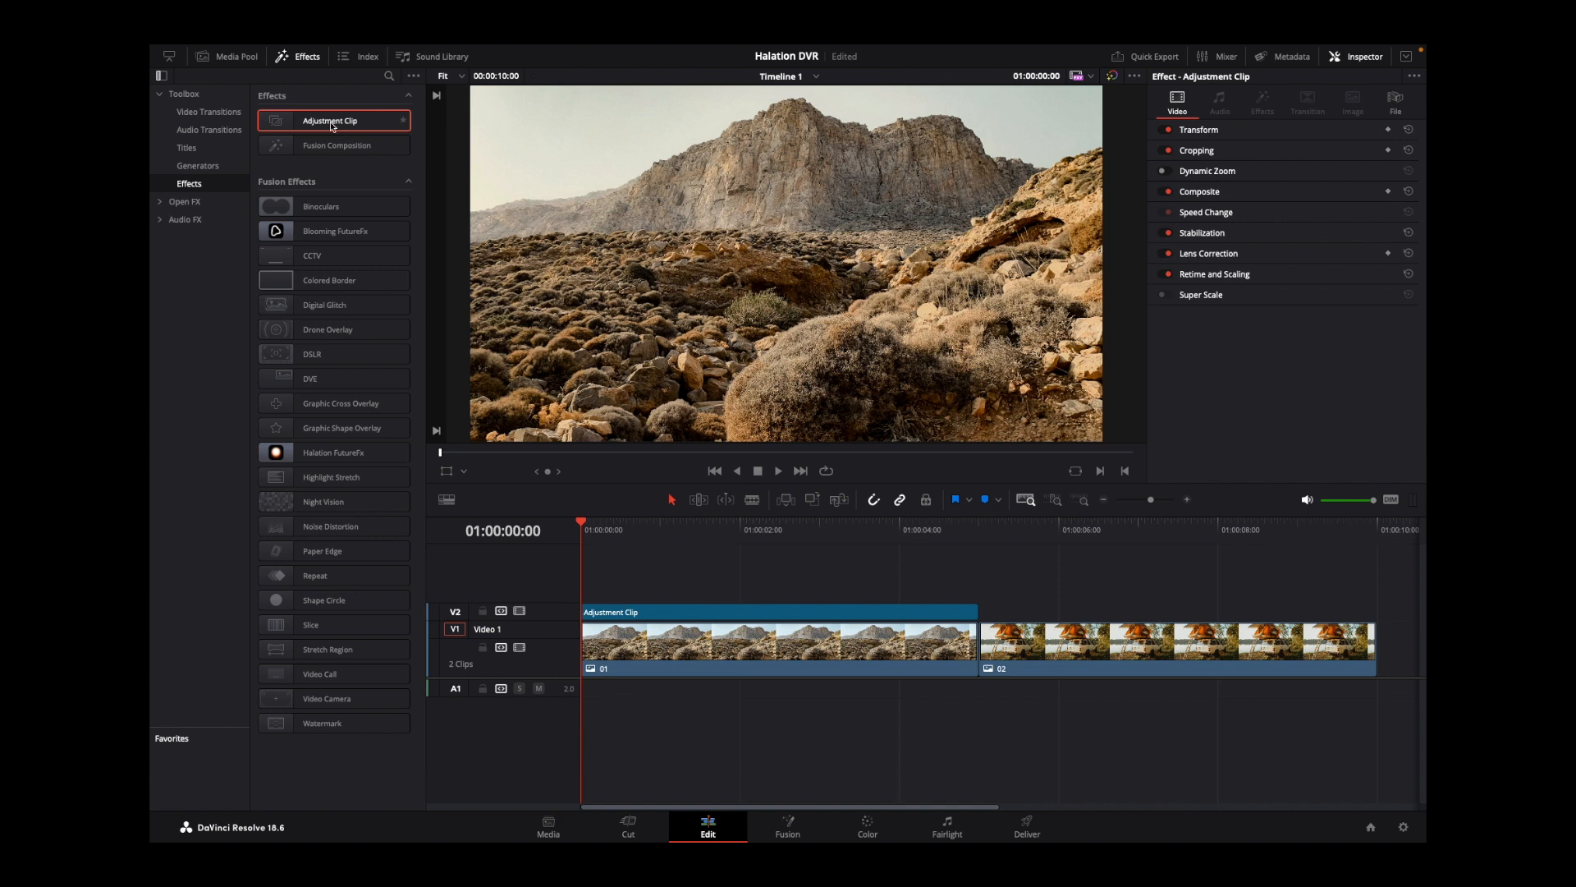
pyautogui.moveTo(332, 123); pyautogui.dragTo(985, 612)
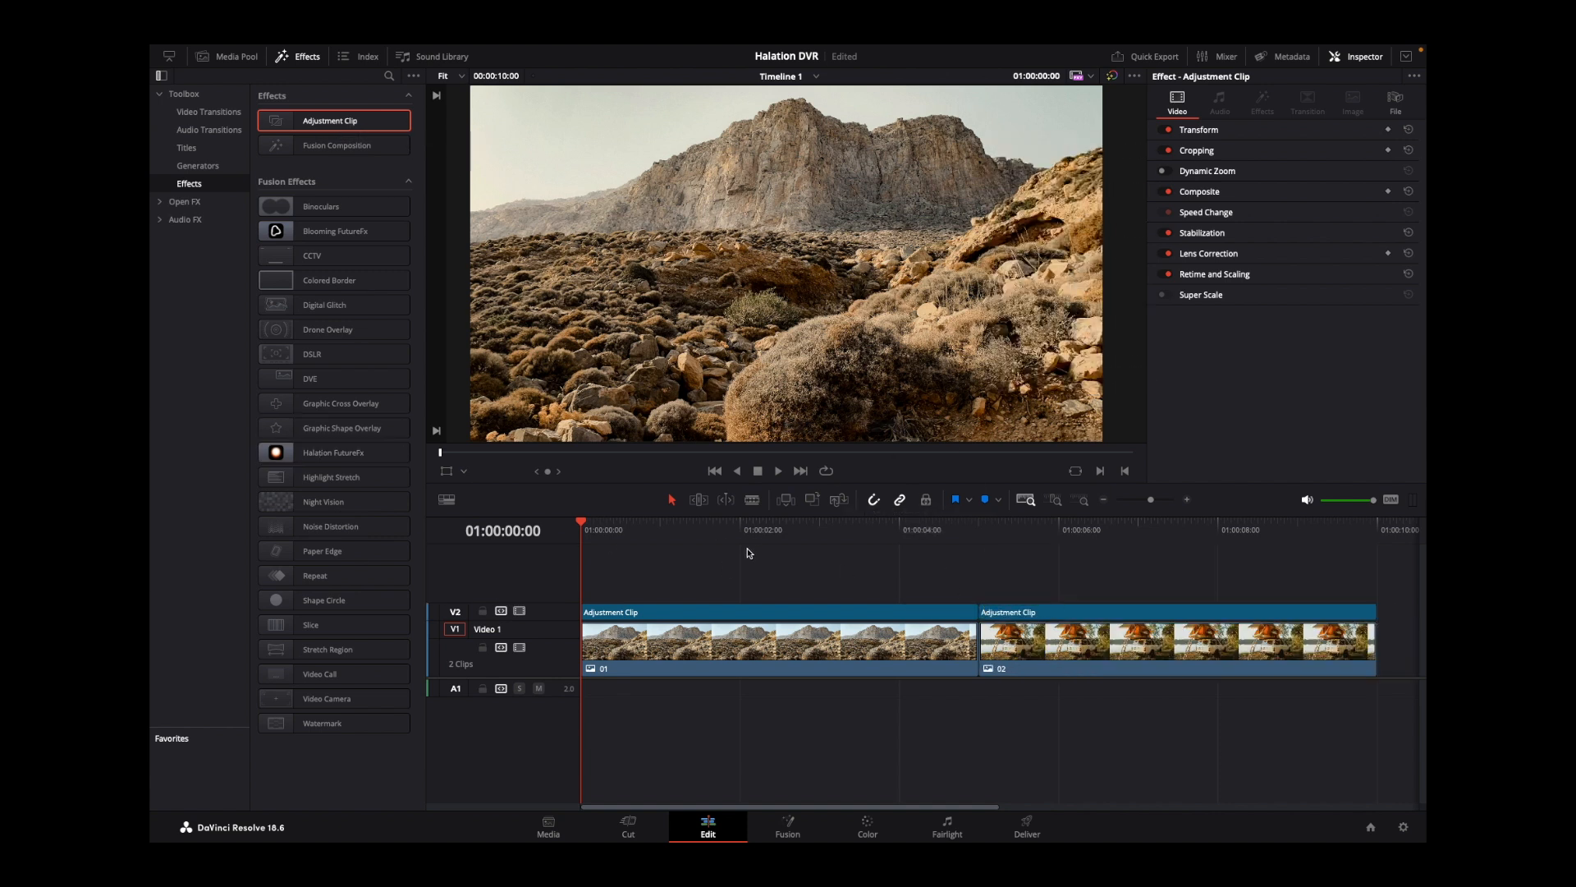
# Apply the Halation FutureFx effect to both adjustment clips on track V2.
pyautogui.click(1026, 612)
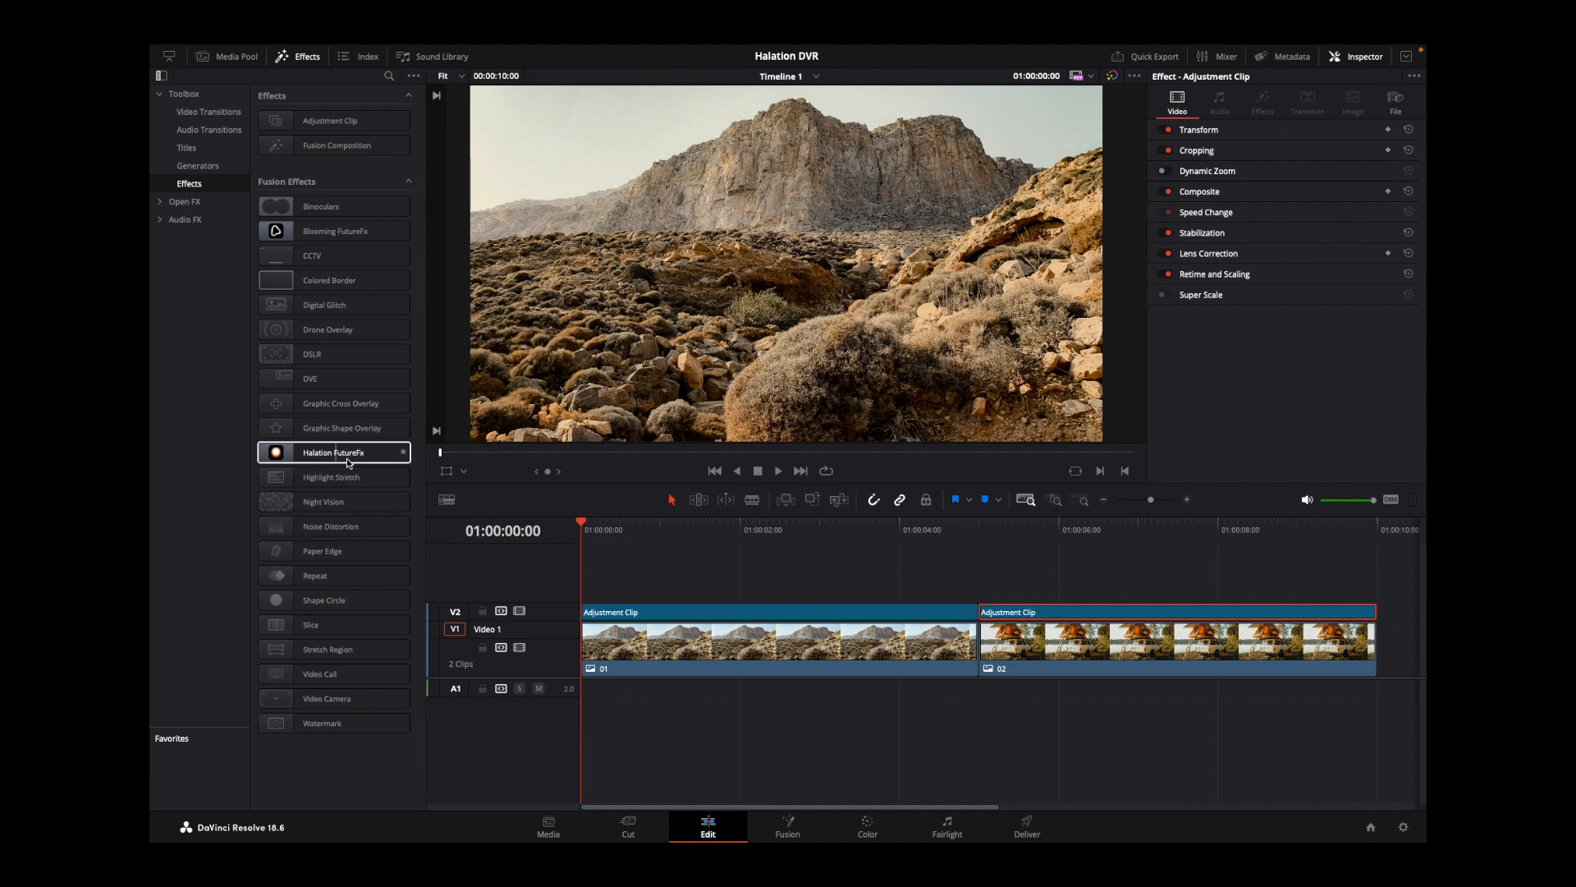
pyautogui.moveTo(375, 453); pyautogui.dragTo(739, 615)
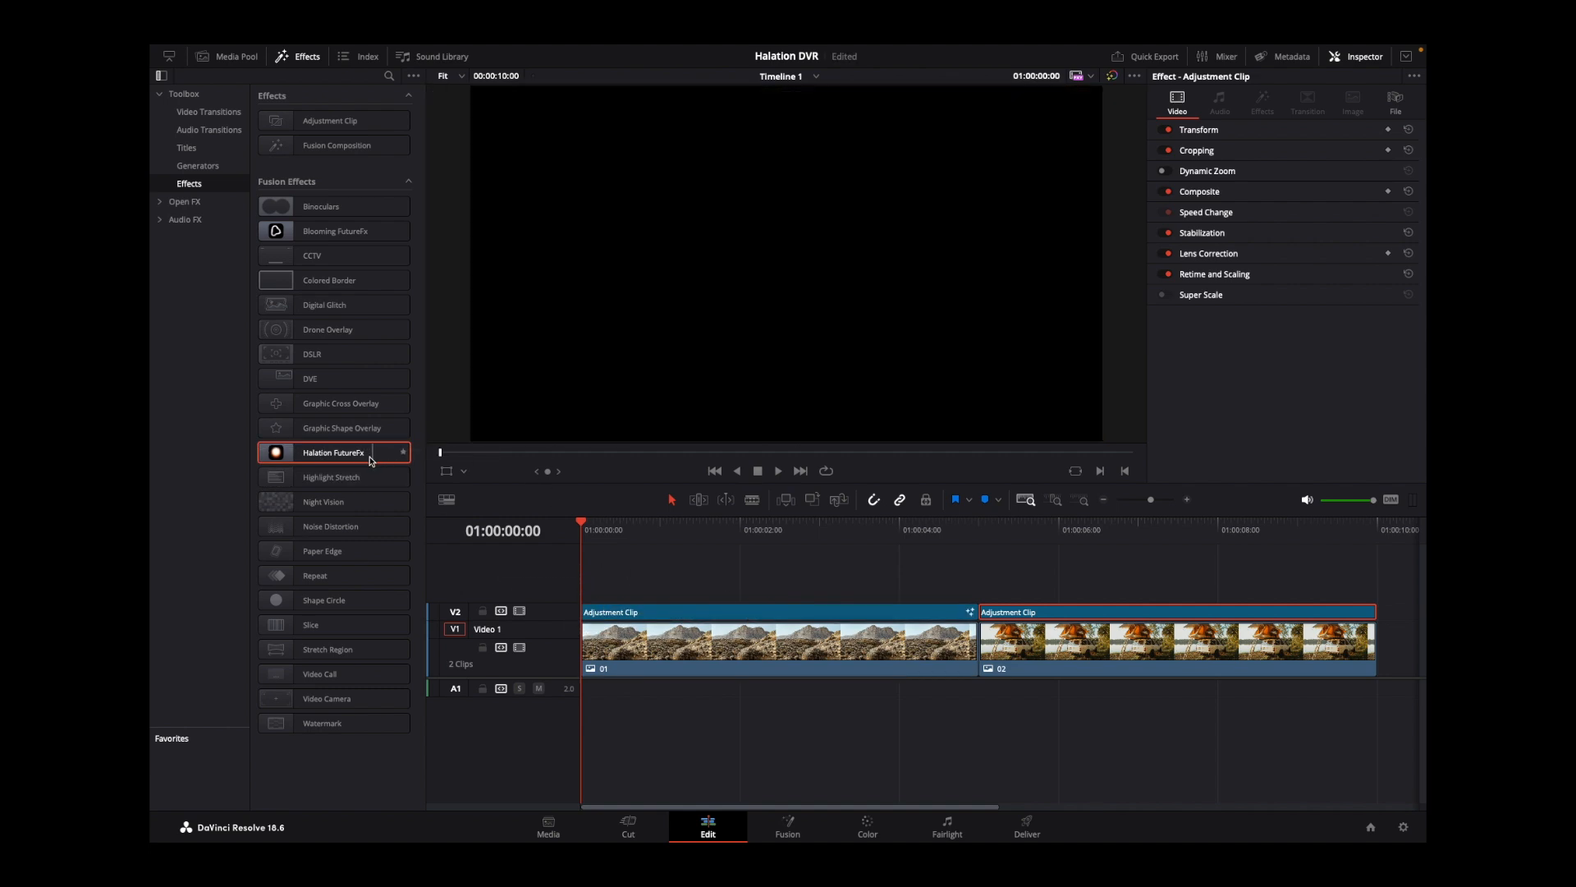
pyautogui.moveTo(362, 453); pyautogui.dragTo(1137, 620)
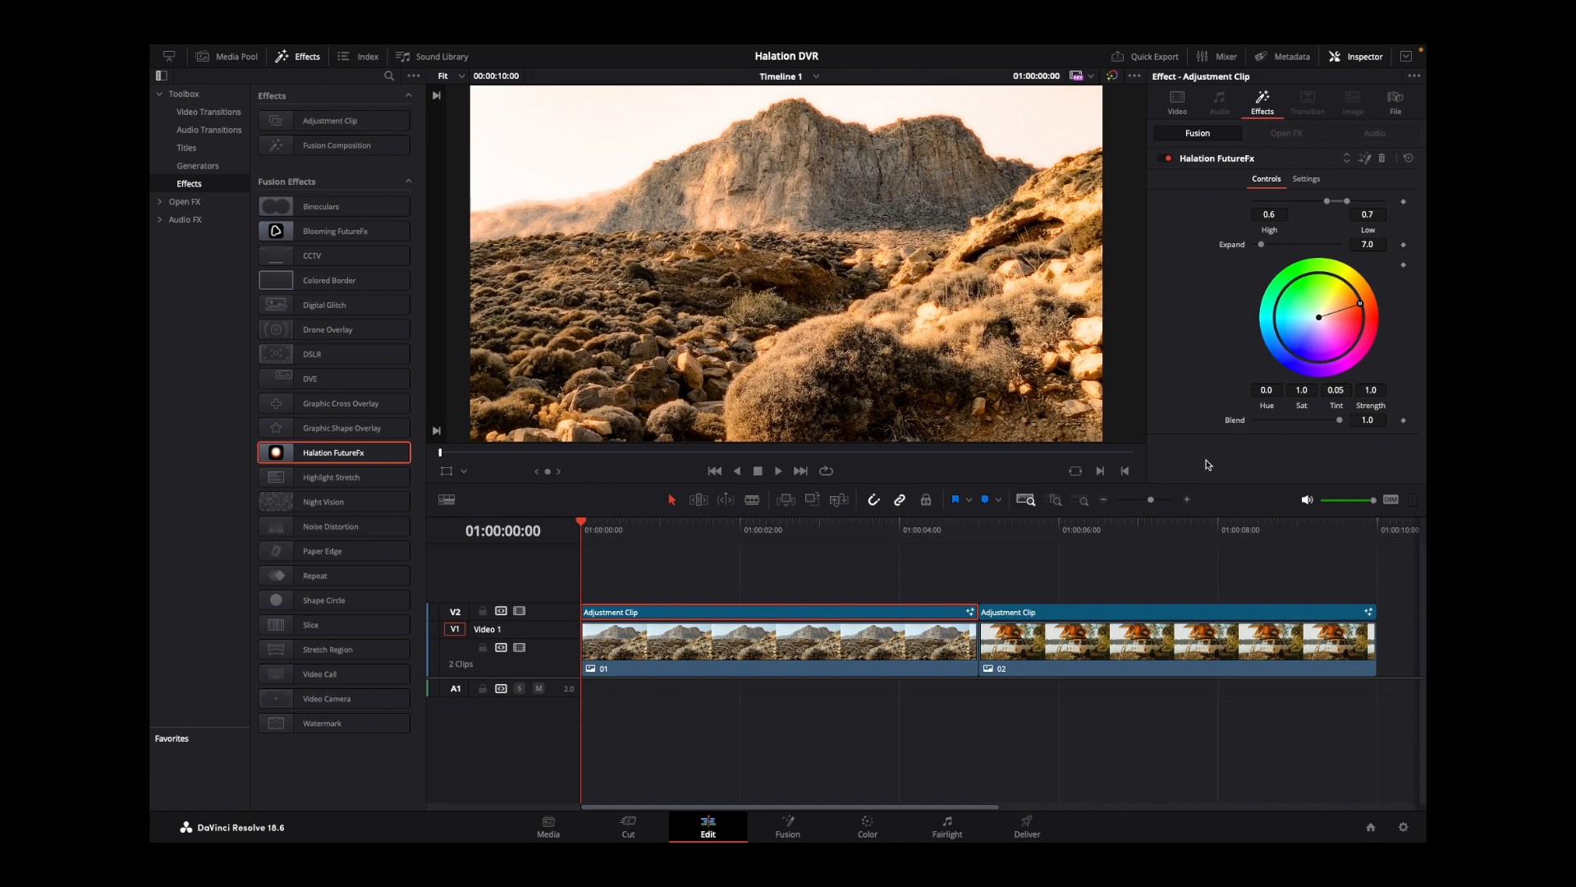
# Disable and re-enable track V2 to compare the mountain shot with and without halation, saving the project.
pyautogui.click(519, 612)
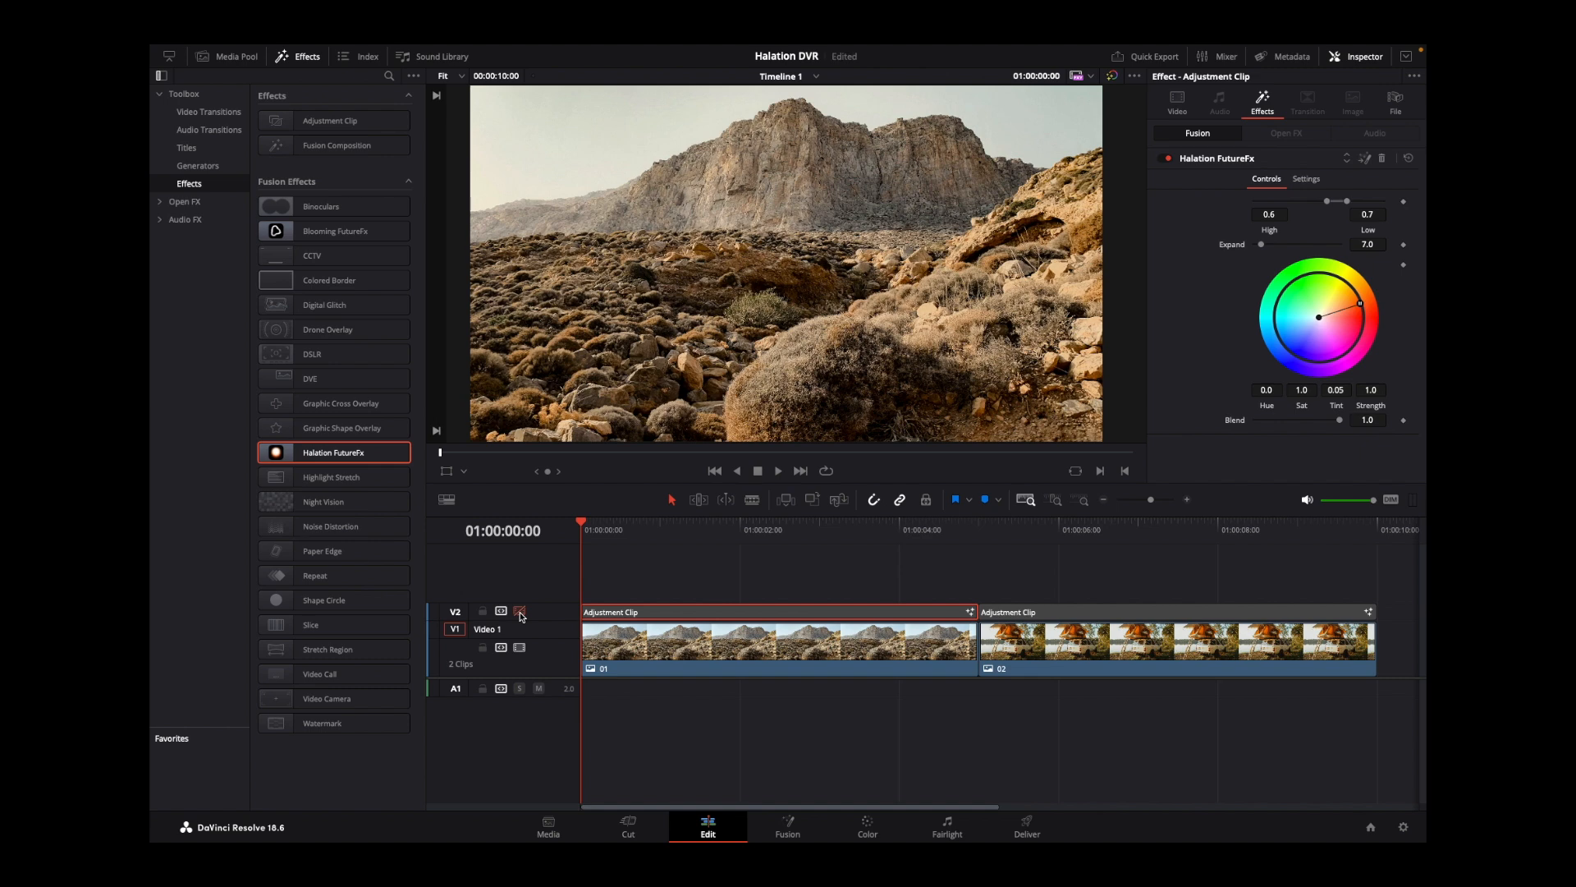
pyautogui.hotkey('ctrl', 's')
pyautogui.click(519, 612)
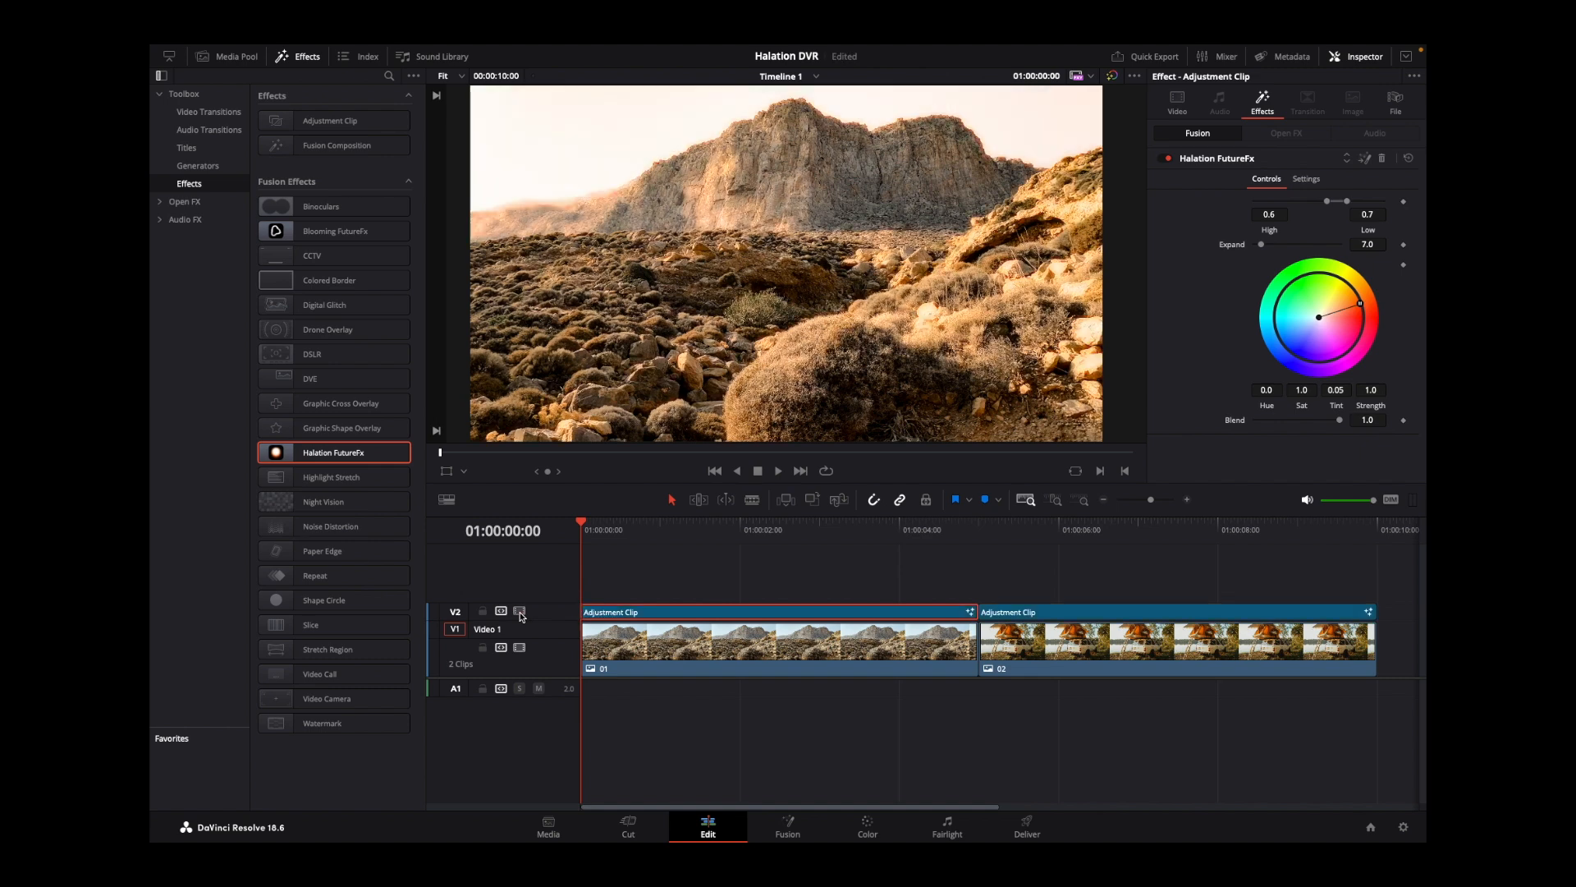
pyautogui.hotkey('ctrl', 's')
# Try High 0.378 and Low 0.478, and an Expand of 32.3 on the first halation effect, restoring 0.6, 0.7 and 7.0.
pyautogui.click(1309, 162)
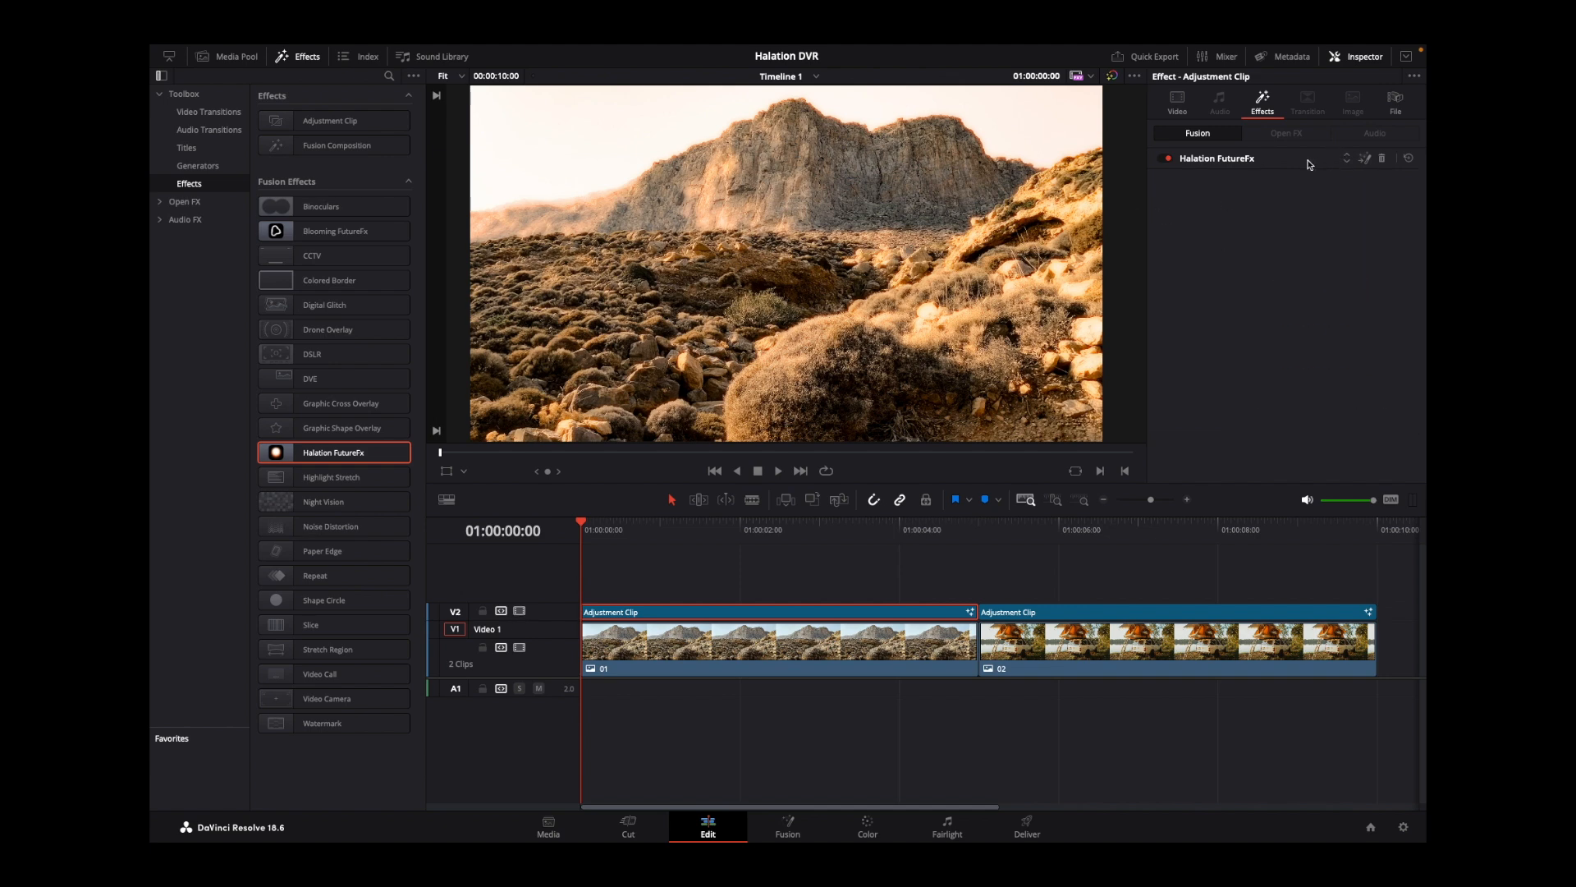
pyautogui.click(1288, 160)
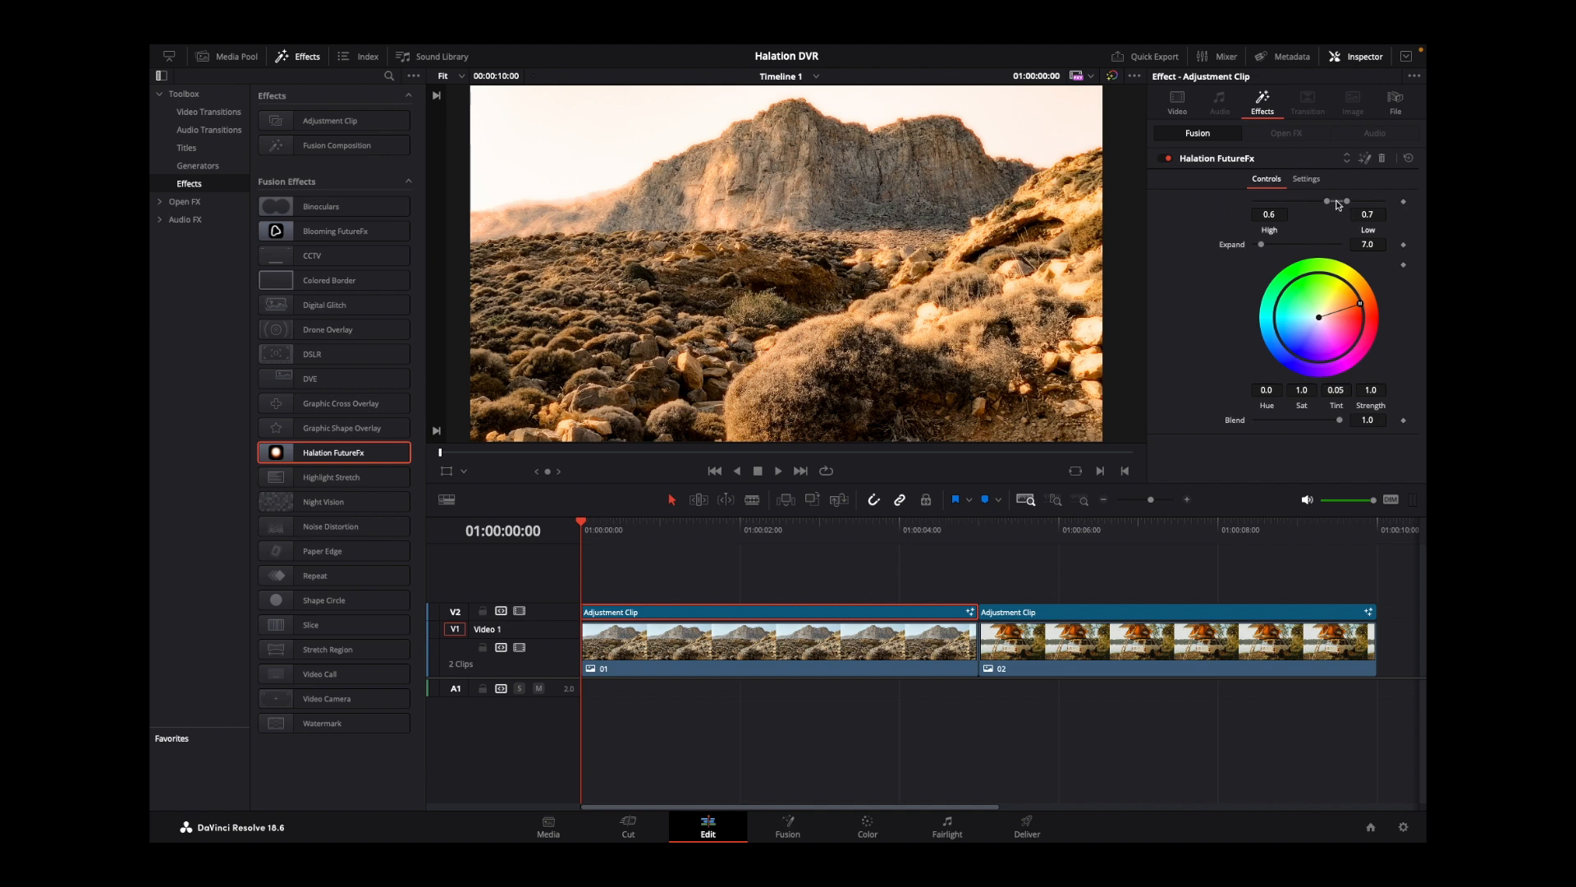
pyautogui.moveTo(1338, 204); pyautogui.dragTo(1315, 202)
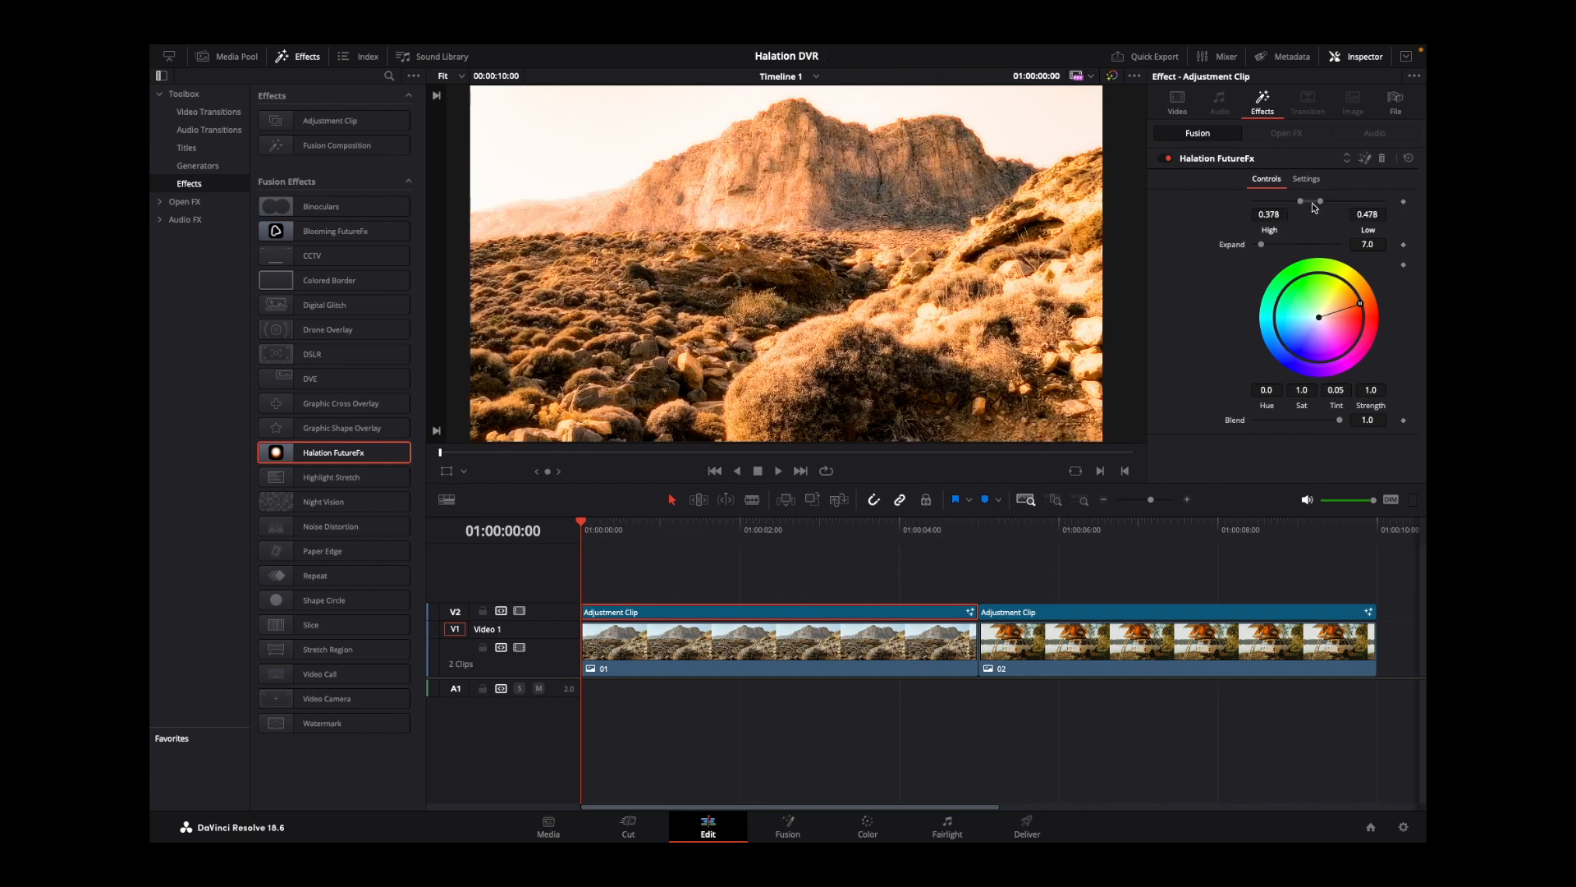
pyautogui.moveTo(1315, 202); pyautogui.dragTo(1339, 202)
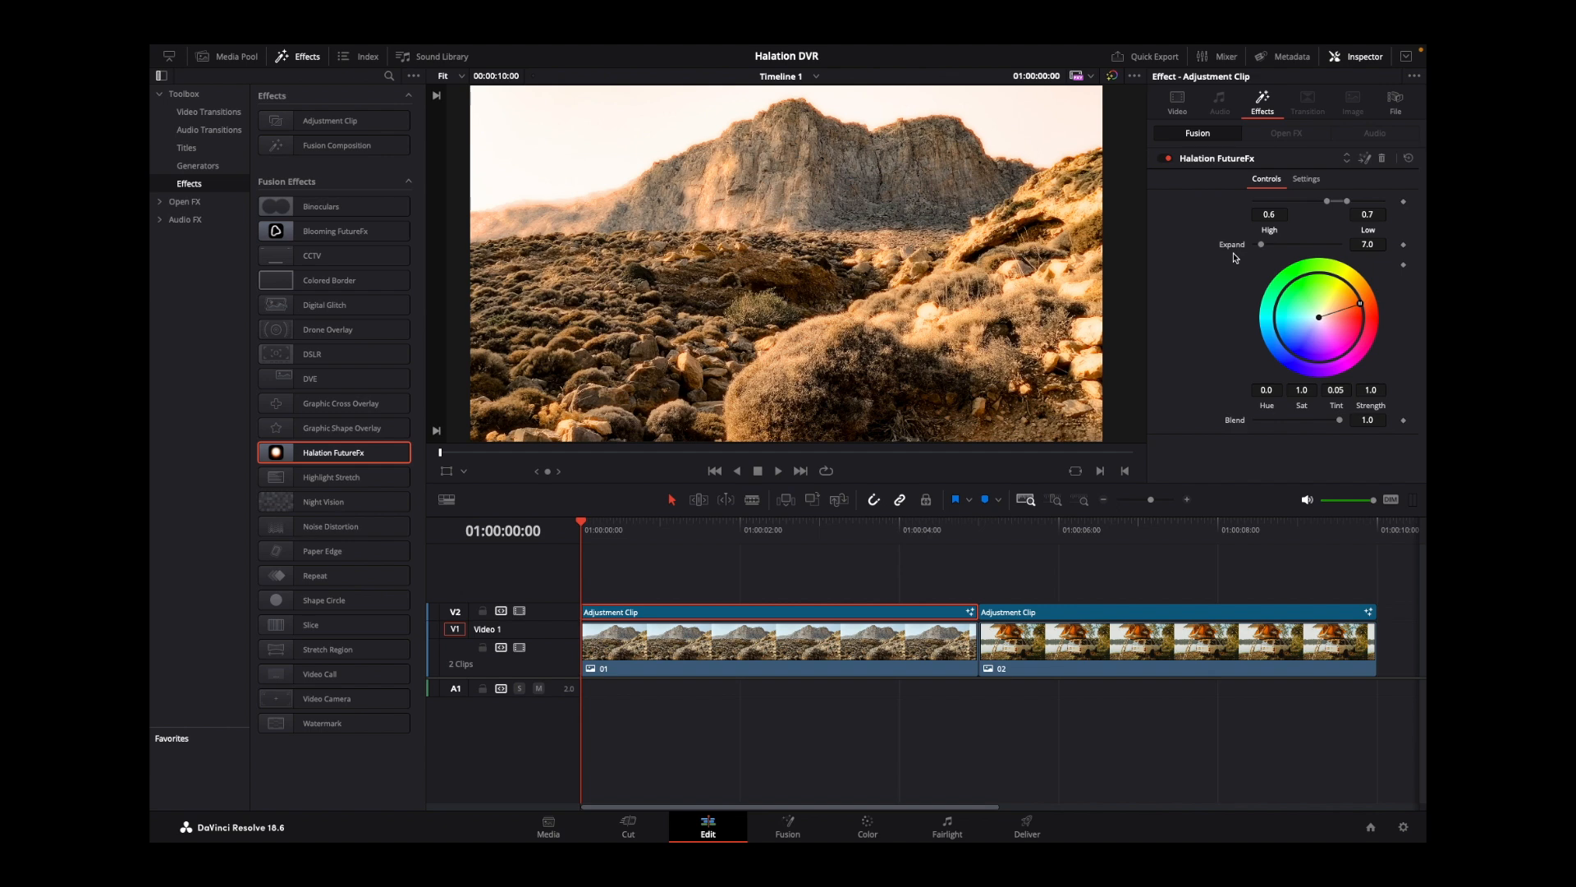
pyautogui.moveTo(1261, 245); pyautogui.dragTo(1283, 246)
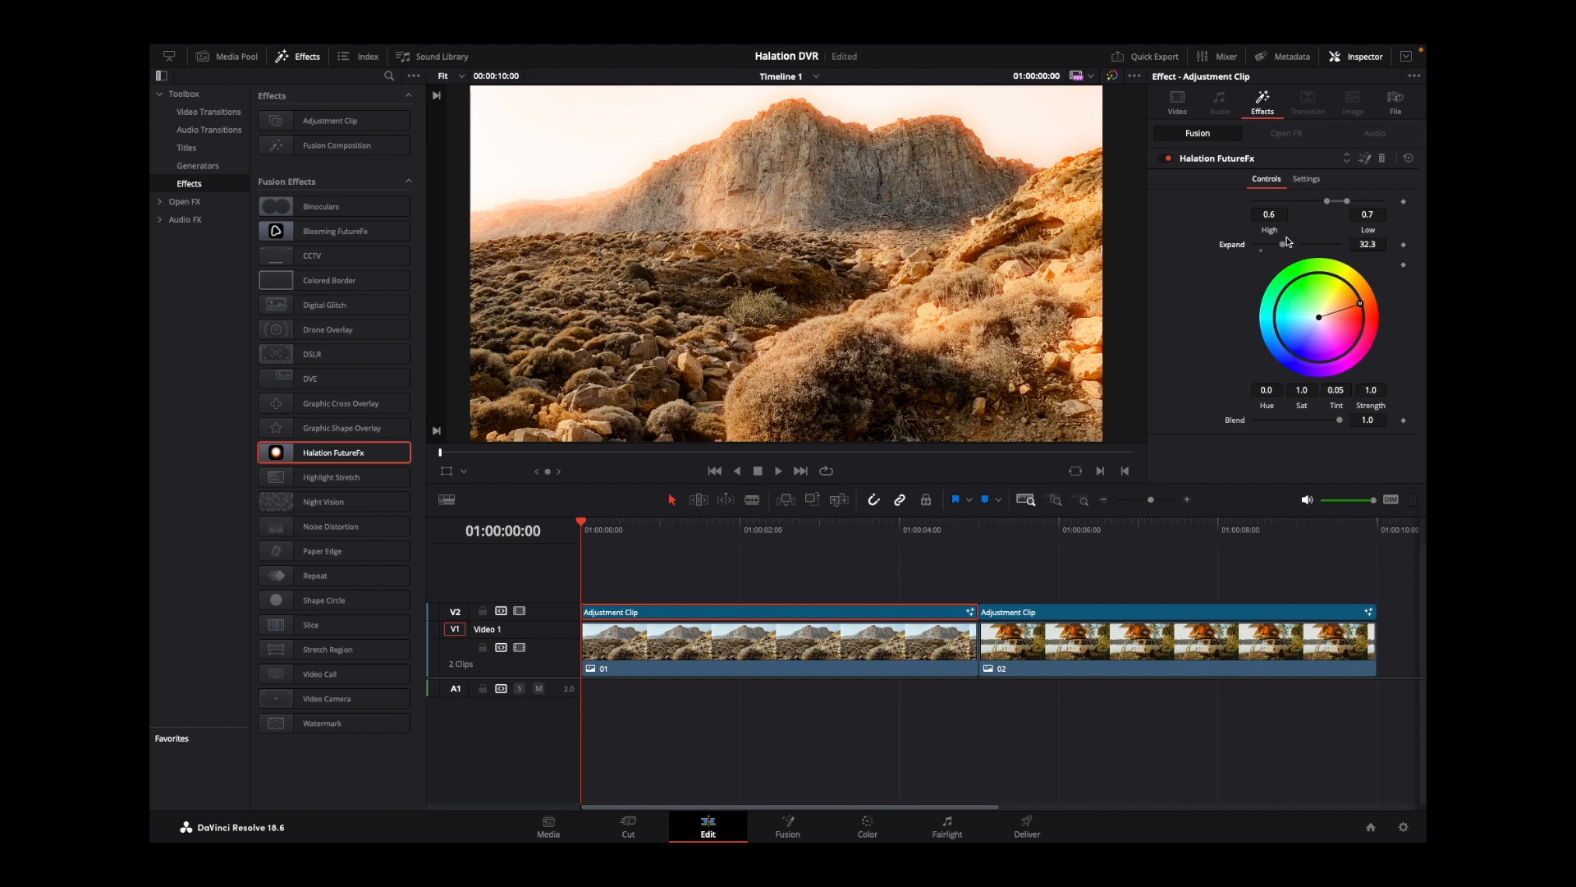
pyautogui.moveTo(1283, 245); pyautogui.dragTo(1261, 246)
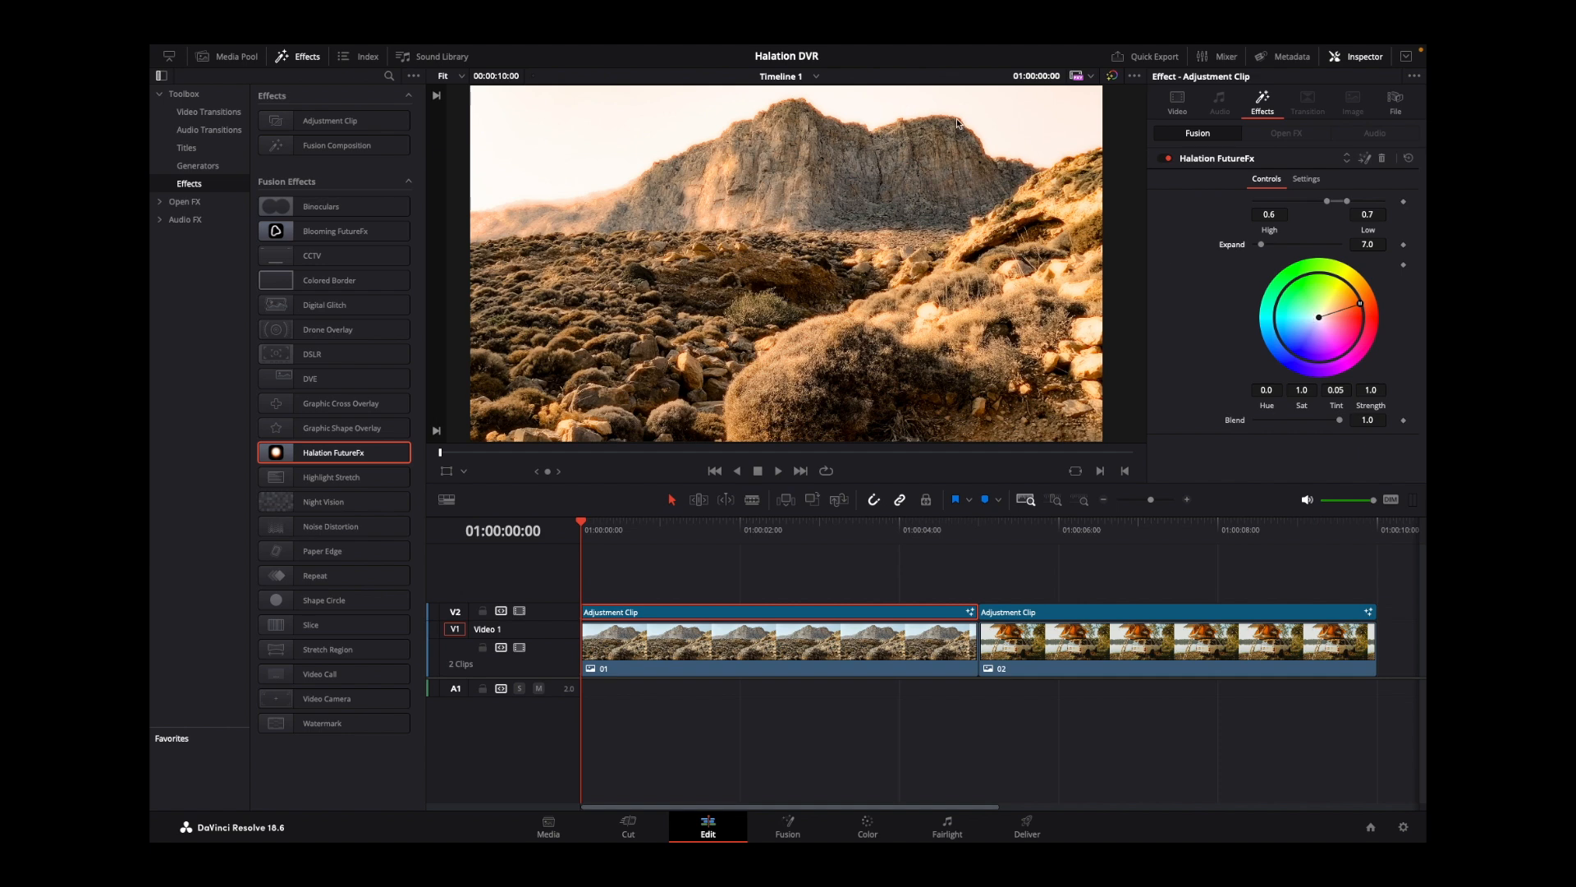
# Try a different halation colour on the wheel and a reduced saturation of 0.833, restoring the original colour and saturation 1.0.
pyautogui.moveTo(1362, 303)
pyautogui.mouseDown()
pyautogui.moveTo(1356, 342)
pyautogui.moveTo(1379, 307)
pyautogui.mouseUp()
pyautogui.hotkey('ctrl', 'z')
pyautogui.hotkey('ctrl', 'z')
pyautogui.moveTo(1304, 390); pyautogui.dragTo(1279, 390)
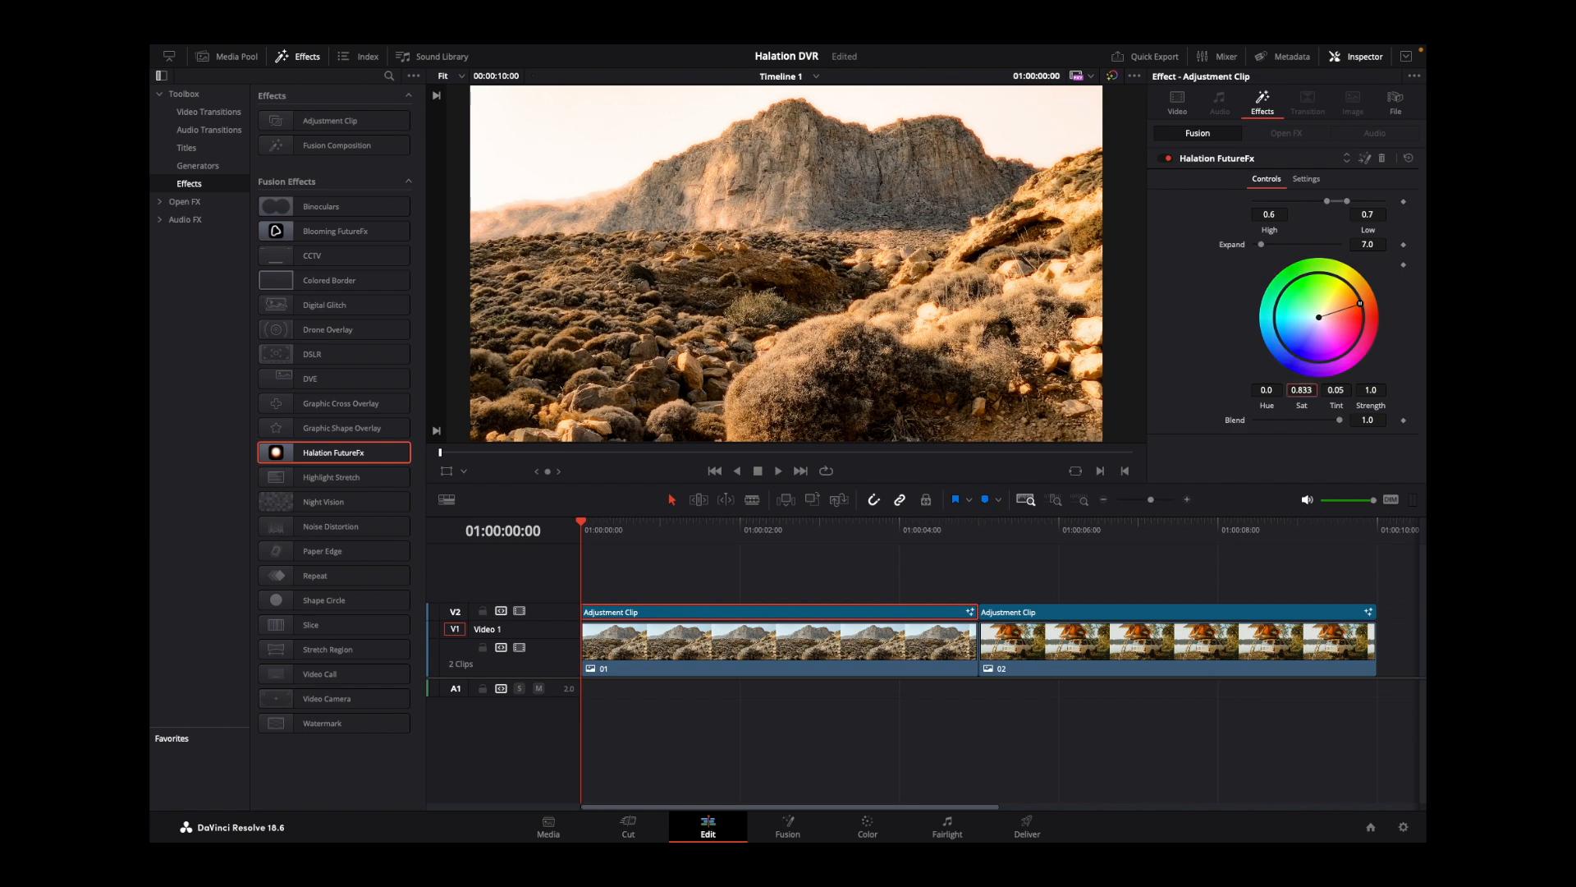
pyautogui.moveTo(1302, 390); pyautogui.dragTo(1308, 390)
pyautogui.doubleClick(1301, 400)
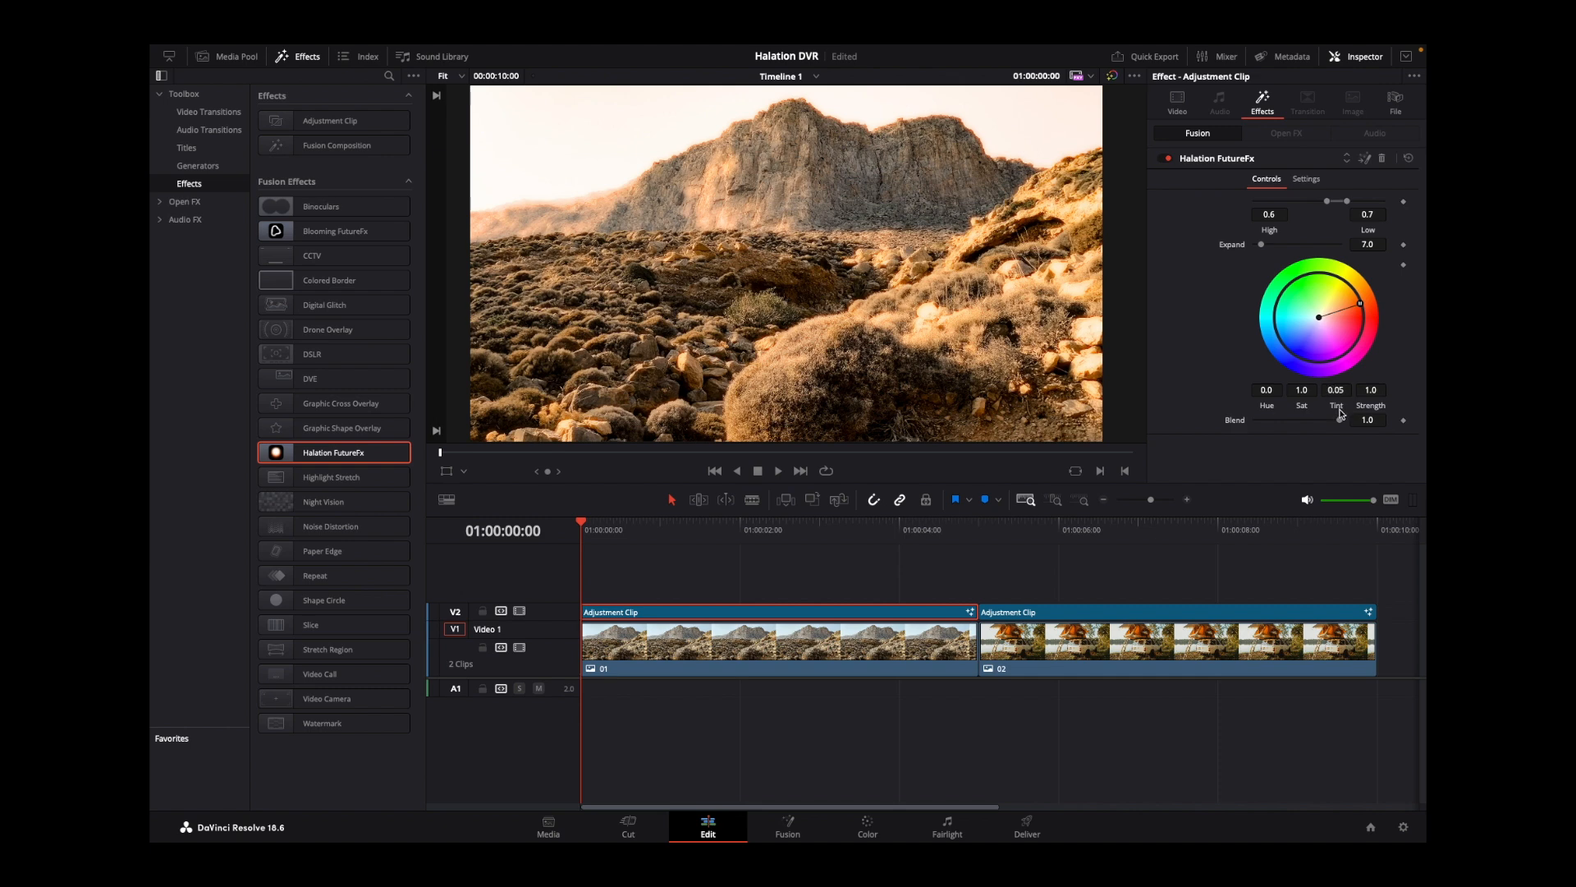
# Try different Tint, Strength and Blend amounts on the first halation effect, restoring 0.05, 1.0 and 1.0.
pyautogui.hotkey('ctrl', 's')
pyautogui.moveTo(1341, 391)
pyautogui.mouseDown()
pyautogui.moveTo(1179, 391)
pyautogui.moveTo(1348, 396)
pyautogui.mouseUp()
pyautogui.moveTo(1371, 390); pyautogui.dragTo(1393, 389)
pyautogui.moveTo(837, 410); pyautogui.dragTo(1000, 407)
pyautogui.hotkey('ctrl', 's')
pyautogui.moveTo(1342, 421)
pyautogui.mouseDown()
pyautogui.moveTo(1237, 431)
pyautogui.moveTo(1348, 424)
pyautogui.mouseUp()
# Switch track V2 off and on twice to review the mountain shot before and after the halation effect.
pyautogui.click(519, 612)
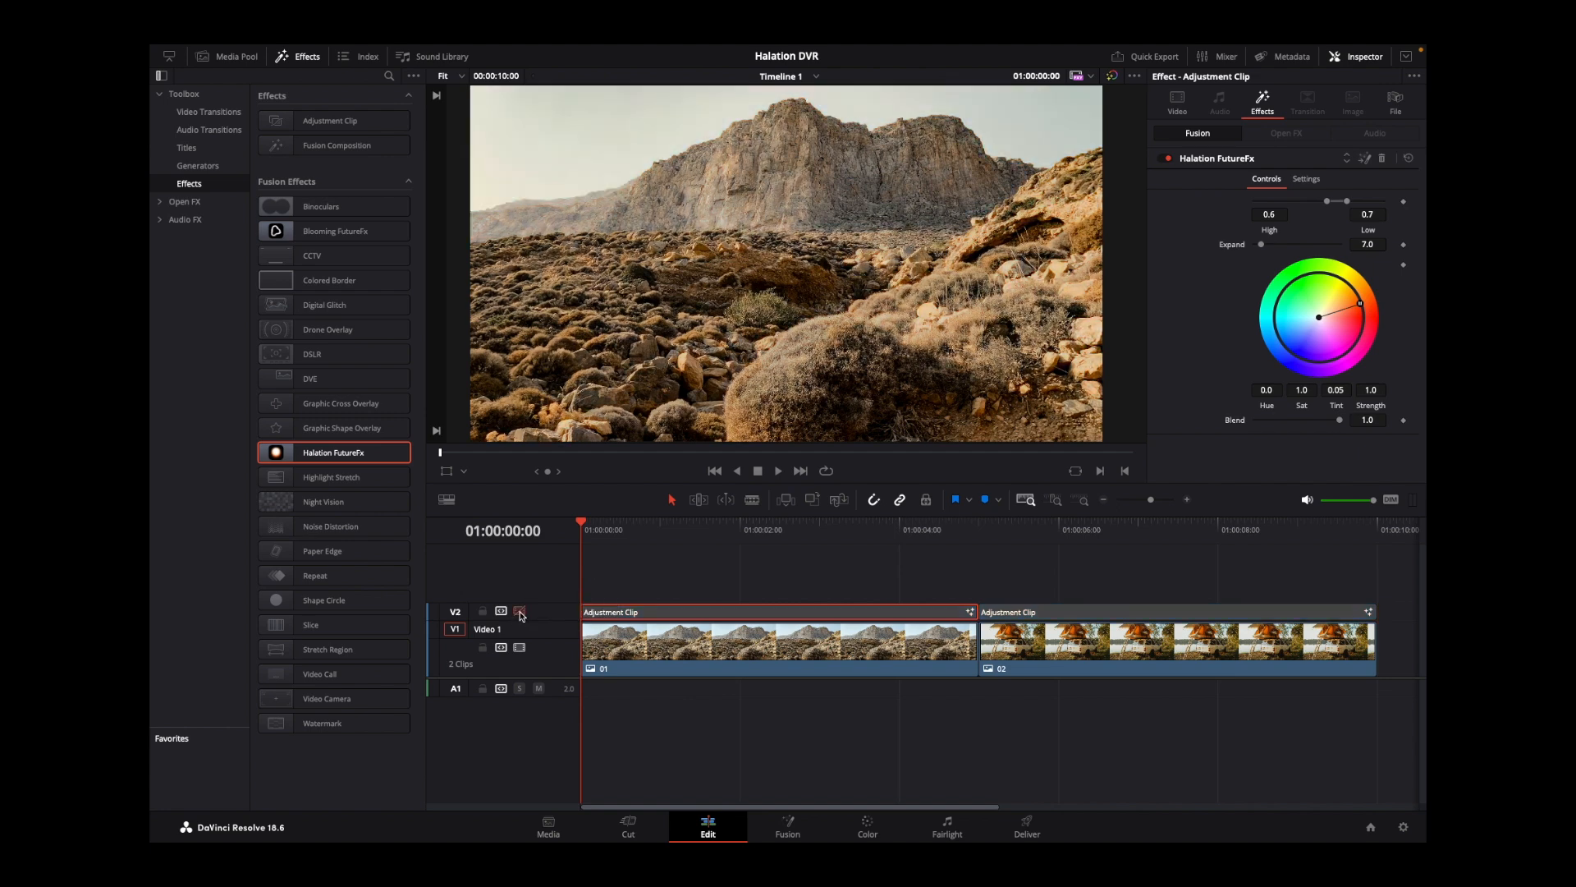
pyautogui.click(520, 612)
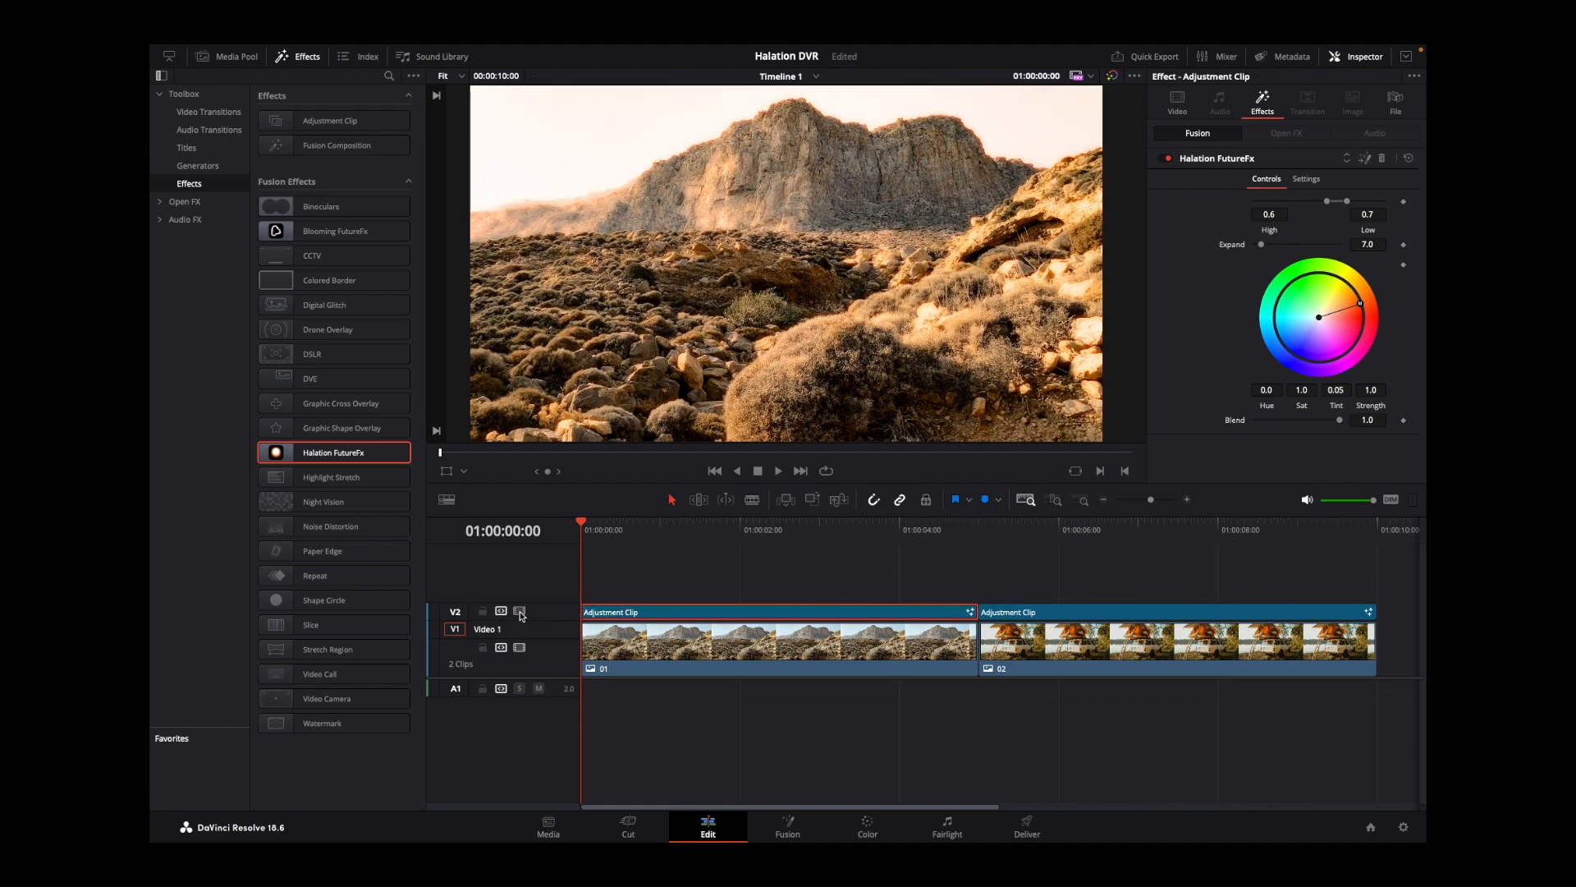
pyautogui.click(519, 612)
pyautogui.click(520, 612)
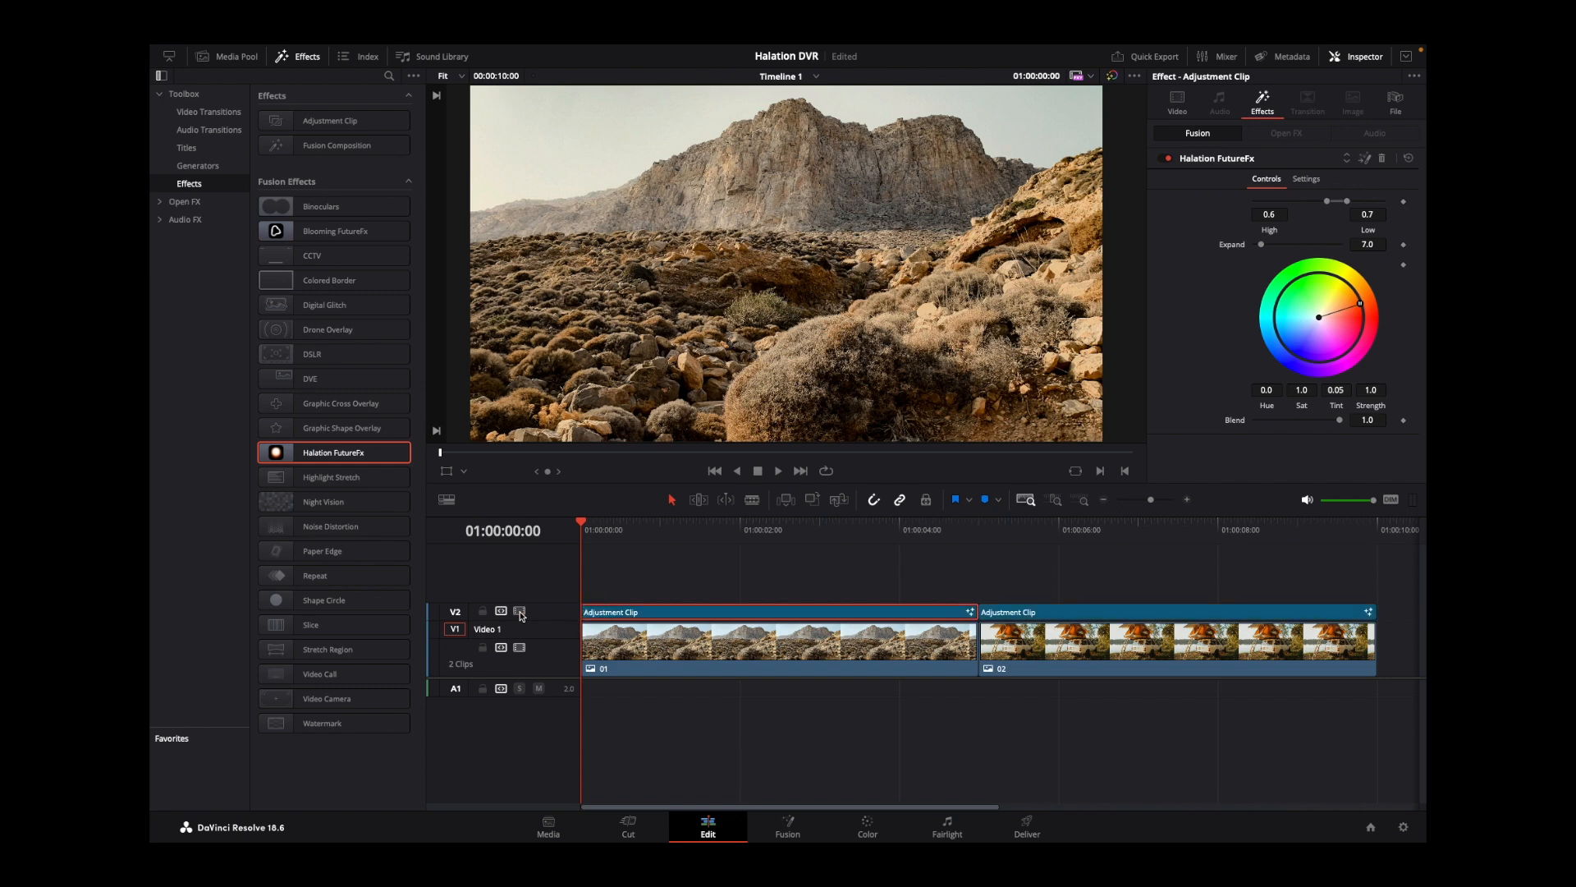
# On the adjustment clip above clip 02, set the halation effect's Low to 0.889, Expand to 11.0 and Strength to 0.978.
pyautogui.click(979, 527)
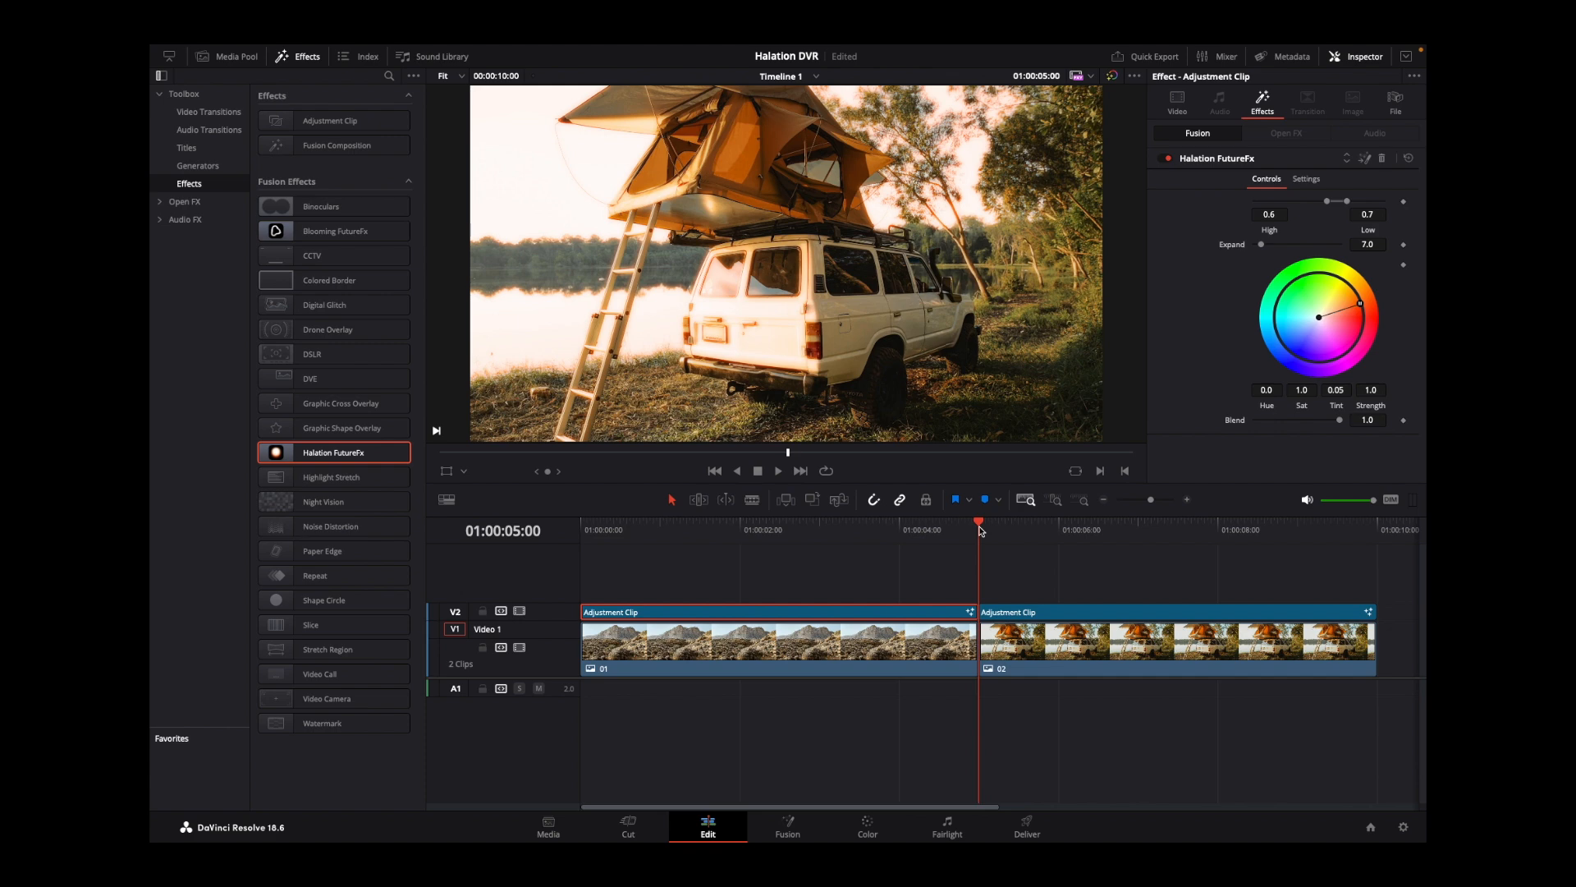
pyautogui.click(993, 612)
pyautogui.moveTo(1347, 201); pyautogui.dragTo(1370, 208)
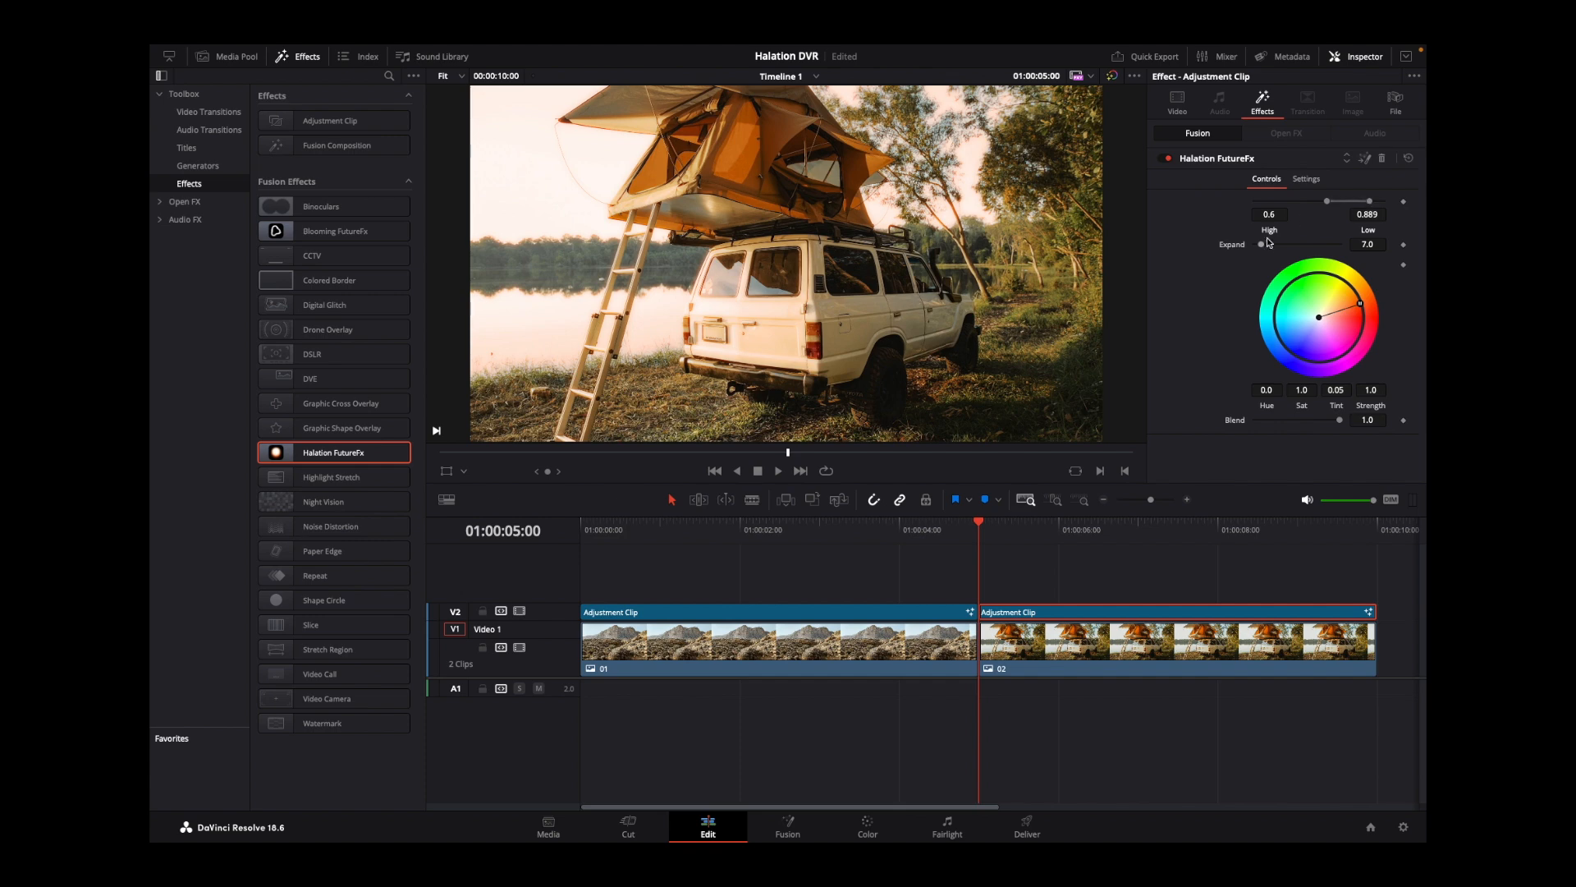
pyautogui.moveTo(1262, 245); pyautogui.dragTo(1266, 247)
pyautogui.moveTo(1266, 247); pyautogui.dragTo(1268, 247)
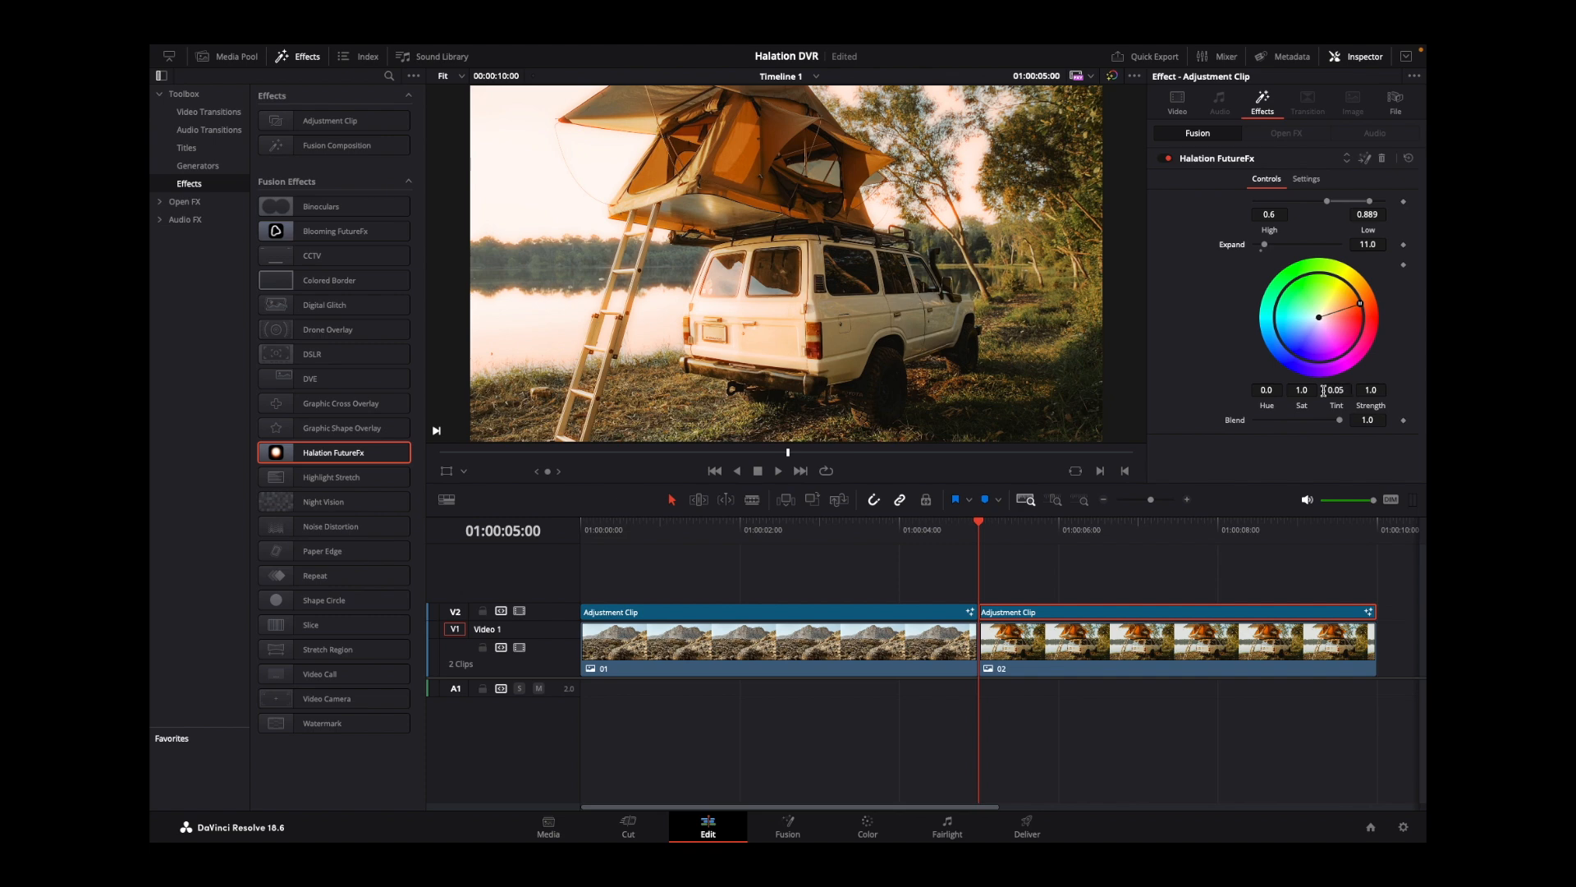
pyautogui.moveTo(1371, 390); pyautogui.dragTo(1365, 390)
pyautogui.moveTo(1377, 390); pyautogui.dragTo(1374, 390)
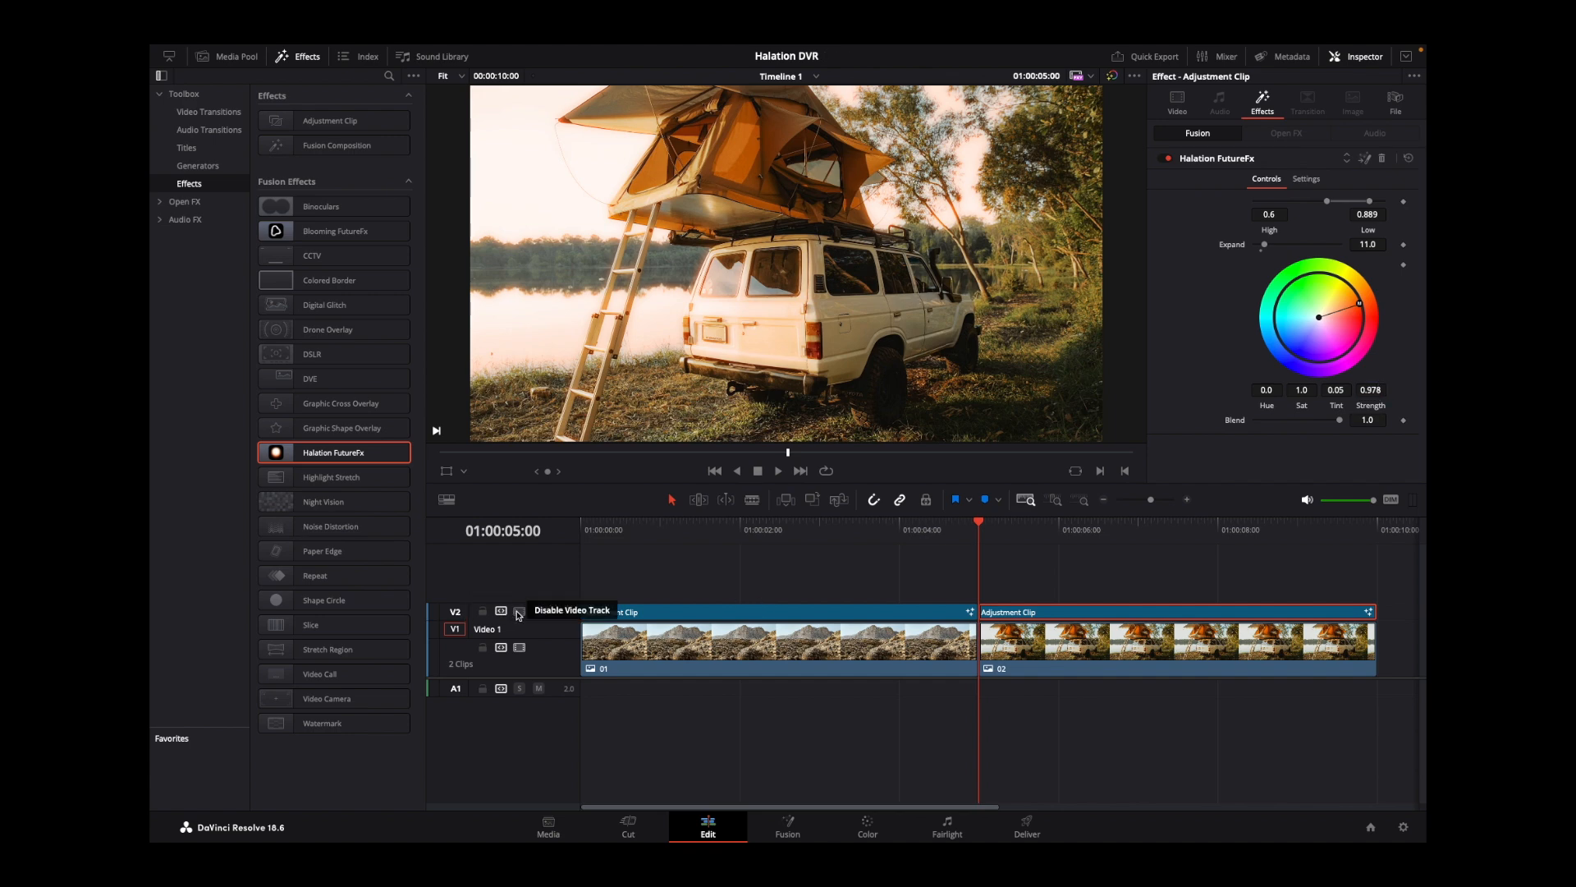
# Toggle track V2 to compare the camper shot with and without halation, and return the playhead to the timeline start.
pyautogui.click(519, 612)
pyautogui.click(519, 612)
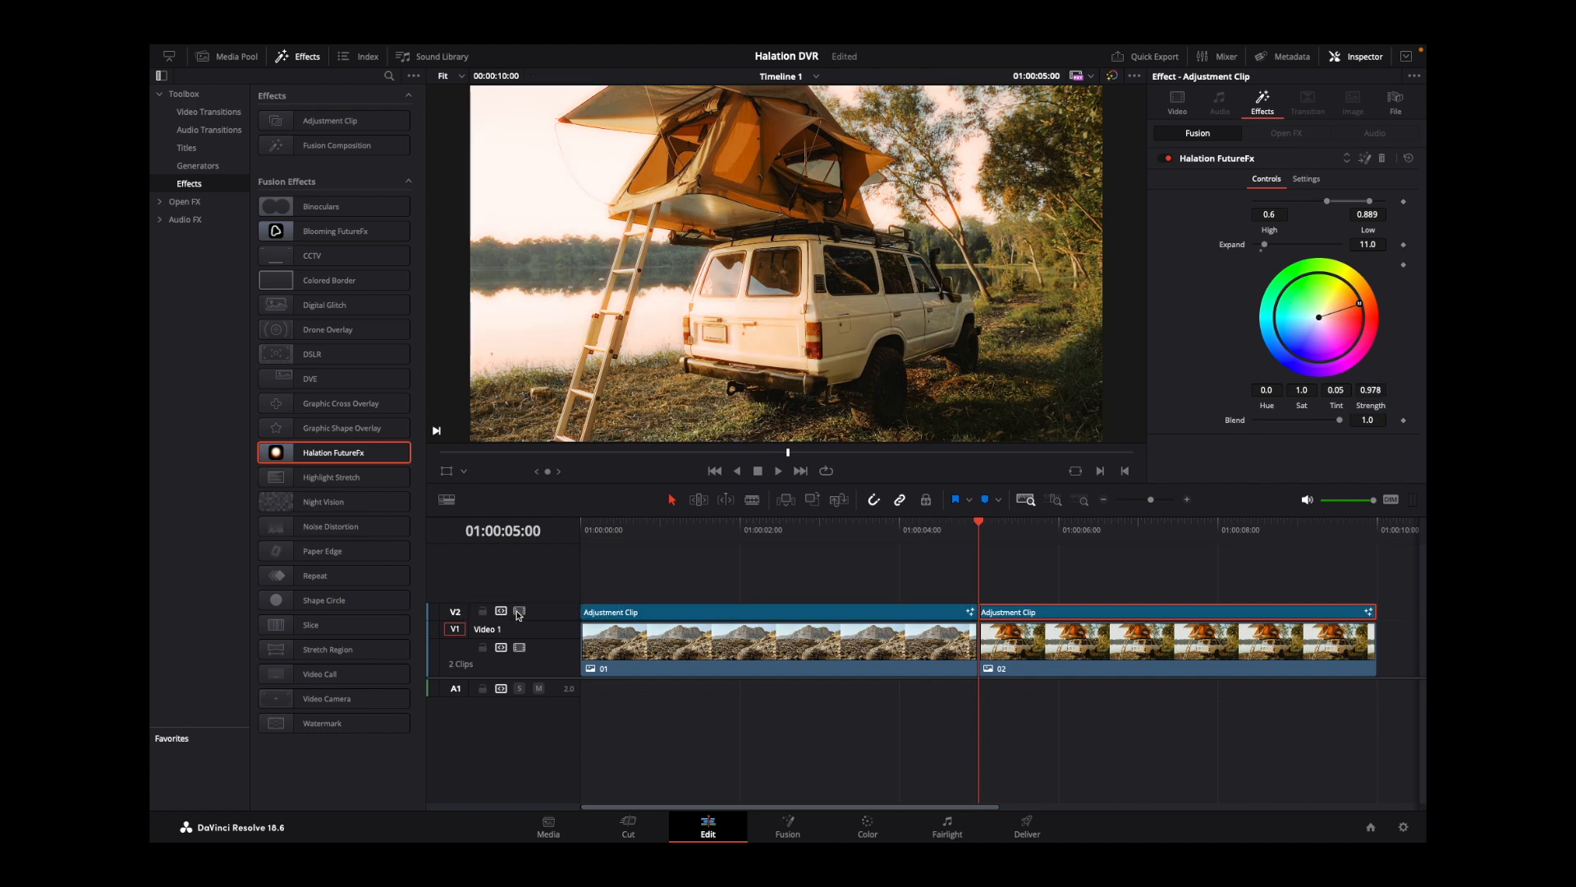
pyautogui.click(519, 612)
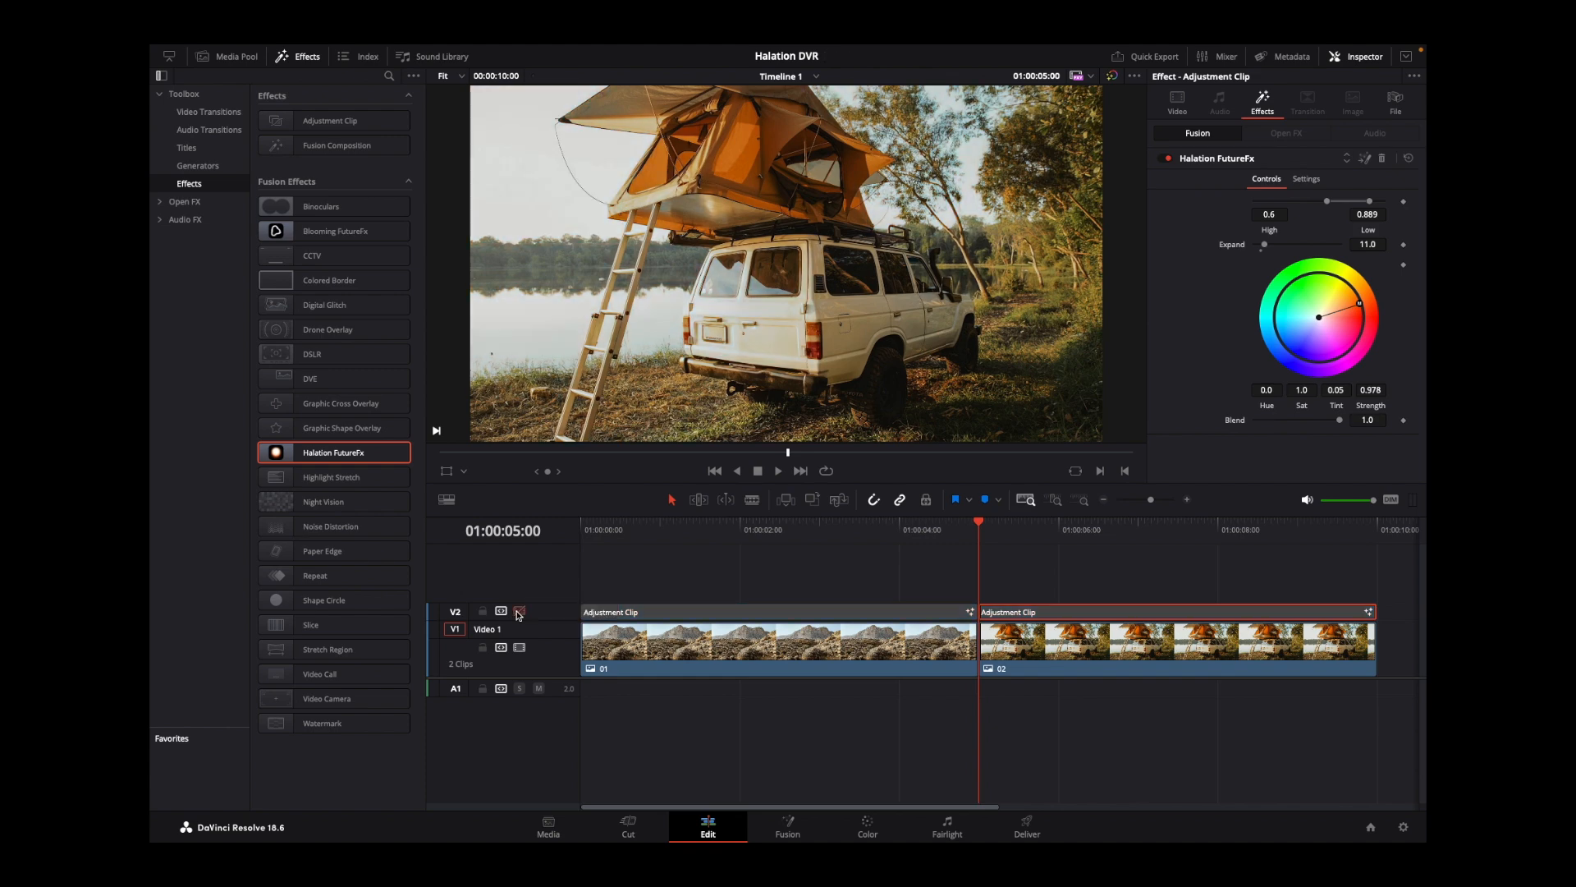
pyautogui.click(519, 612)
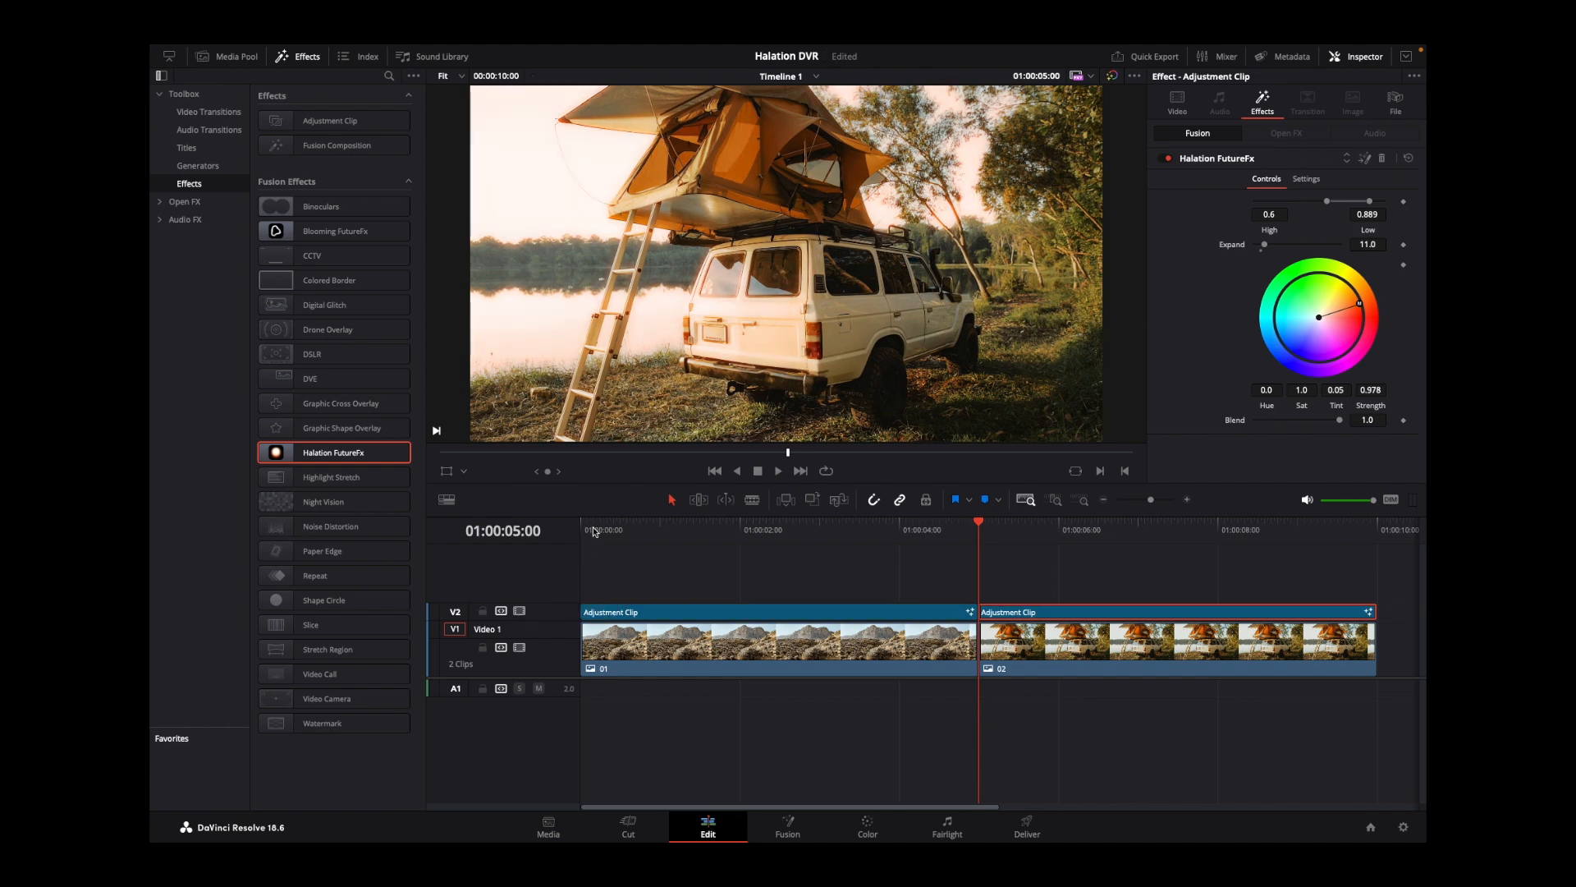
pyautogui.click(583, 527)
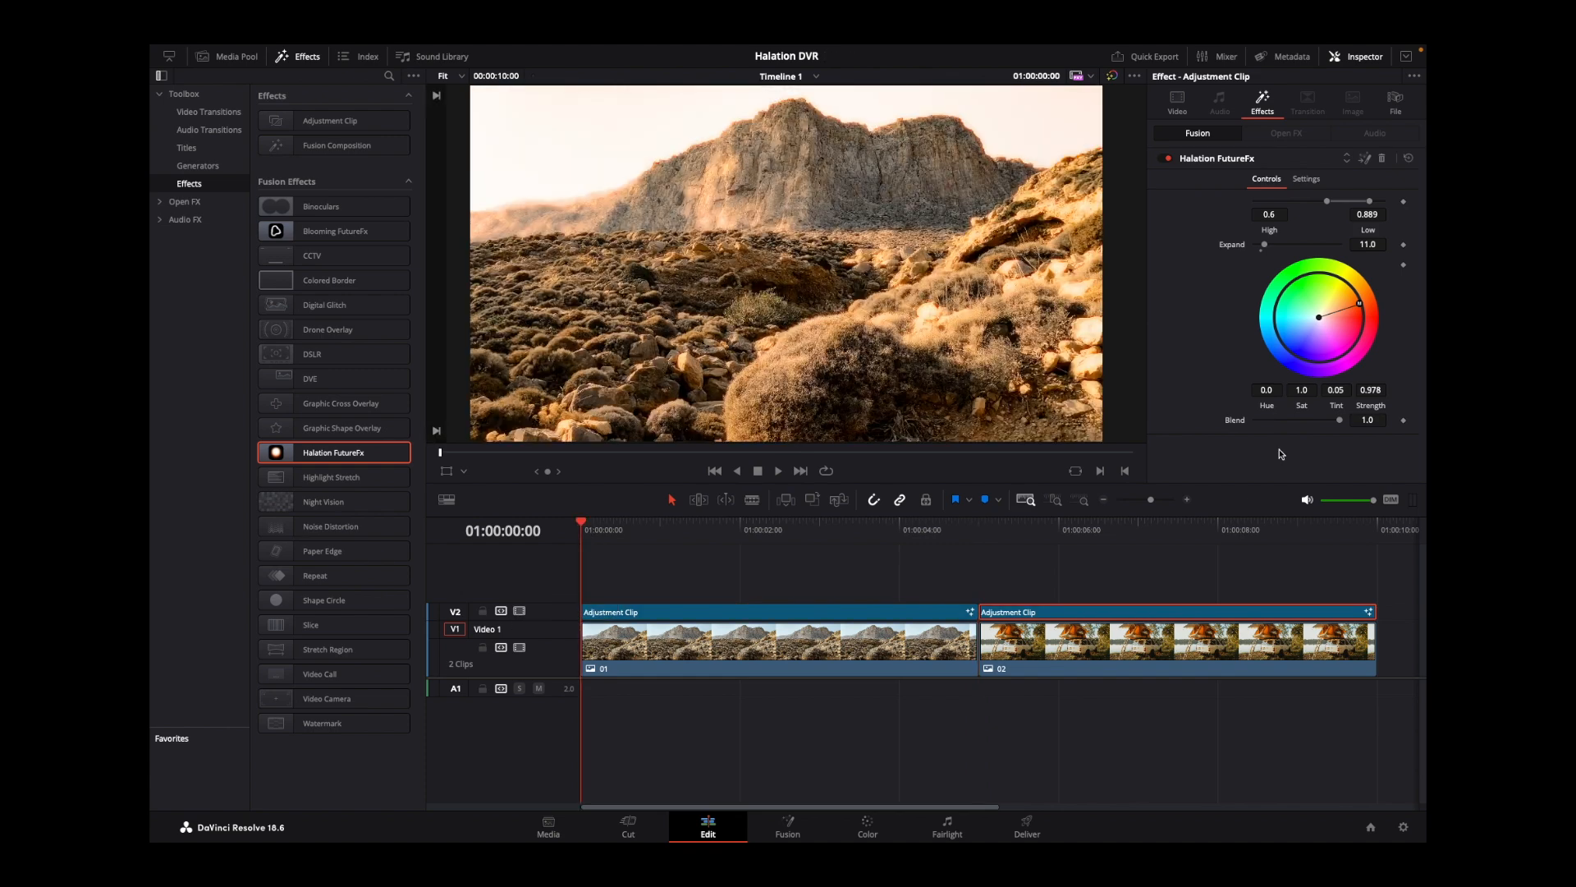